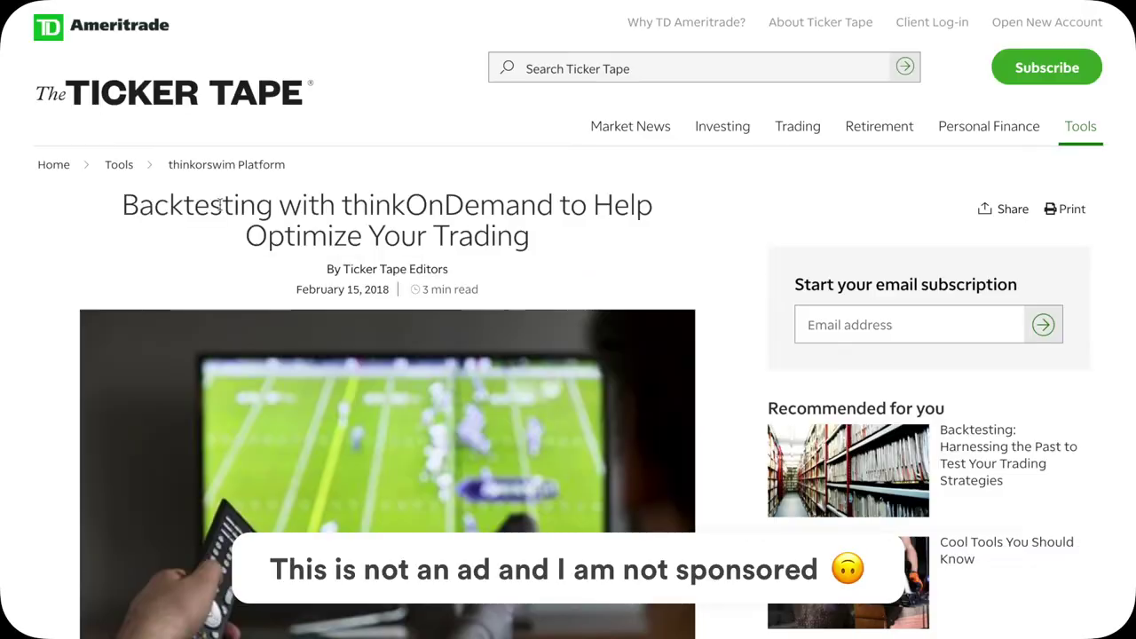
- Highlight and then deselect the 'Backtesting with thinkOnDemand to Help Optimize Your Trading' headline
{"action": "left_click_drag", "start_coordinate": [121, 204], "coordinate": [543, 235]}
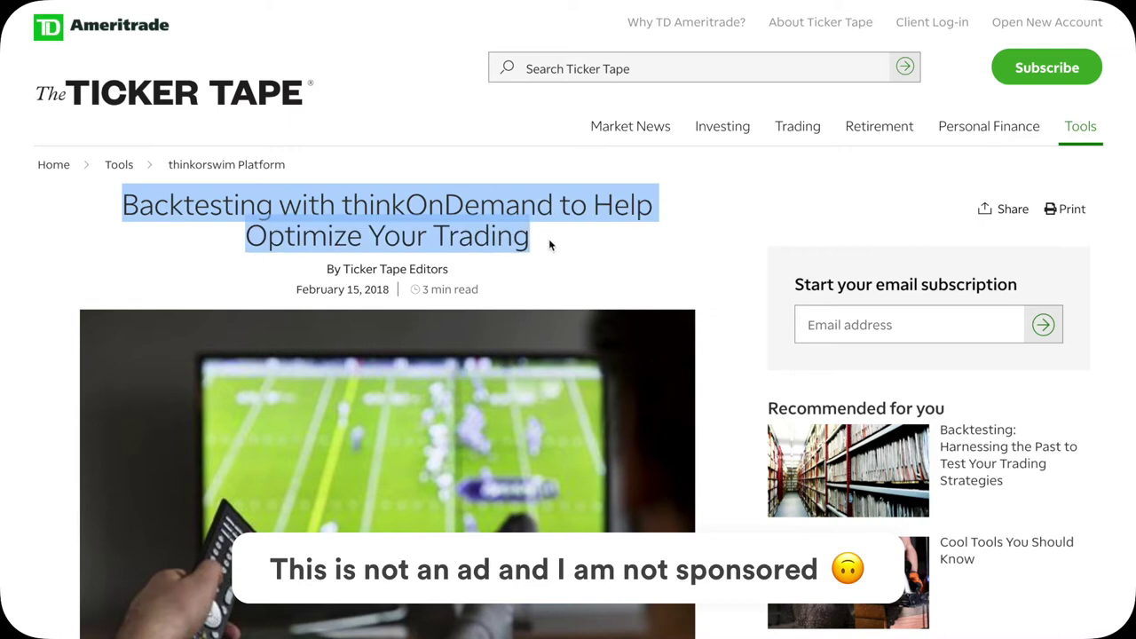
{"action": "left_click", "coordinate": [641, 242]}
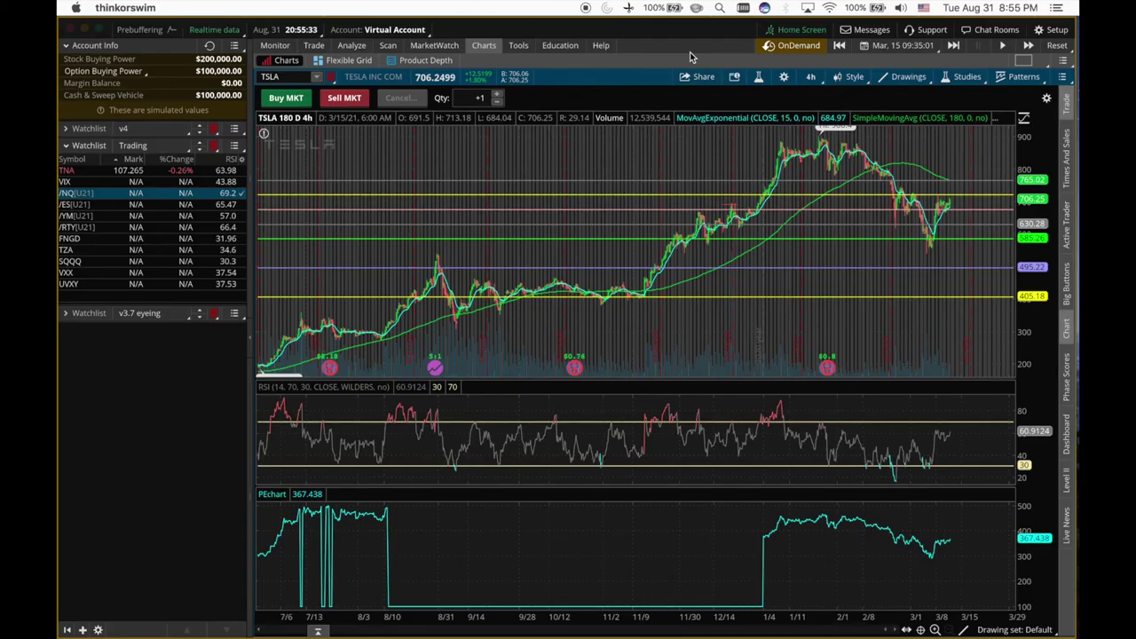
- Start OnDemand replay at Mar 15 09:35:01 and bring up TSLA's option chain on Trade
{"action": "left_click", "coordinate": [785, 46]}
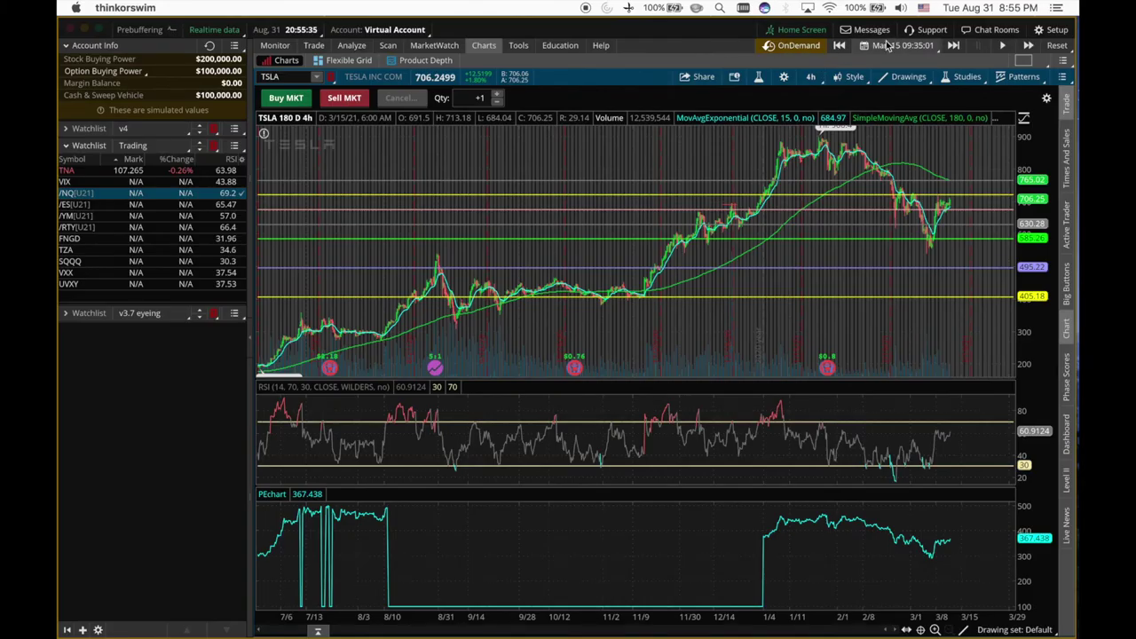
{"action": "left_click", "coordinate": [893, 45]}
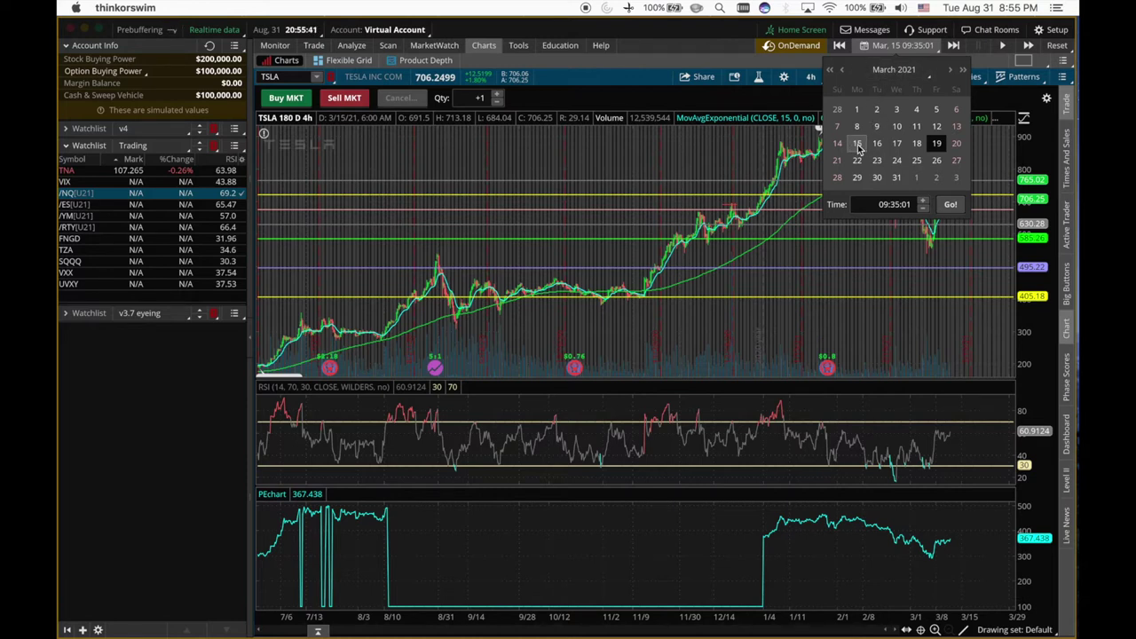
{"action": "left_click_drag", "start_coordinate": [876, 203], "coordinate": [933, 207]}
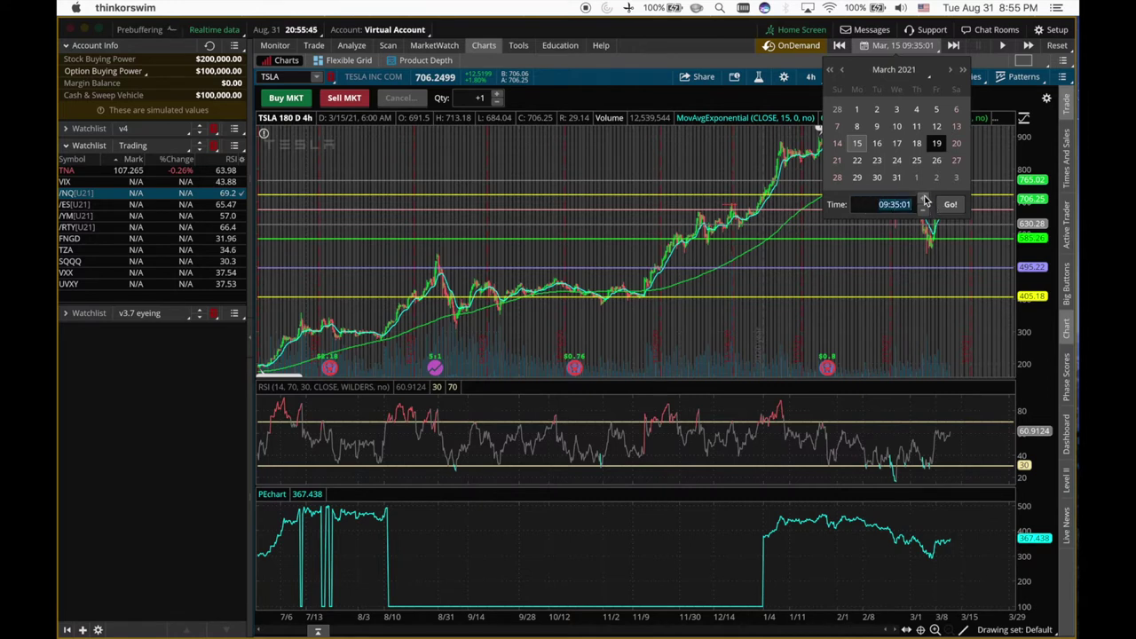
{"action": "left_click", "coordinate": [948, 204]}
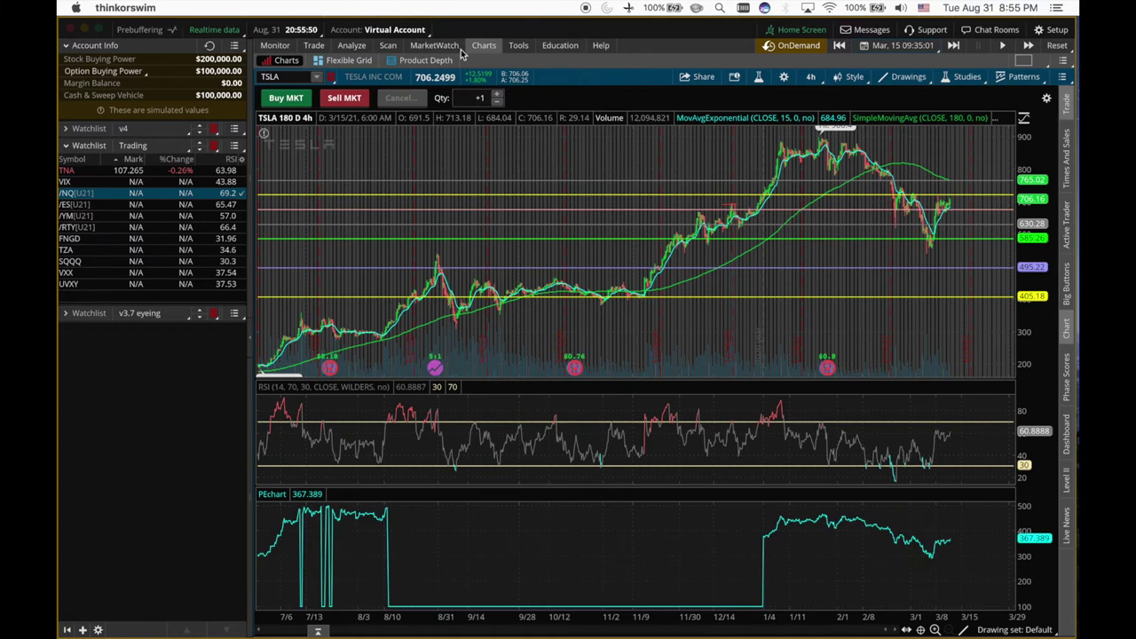
{"action": "left_click", "coordinate": [313, 46]}
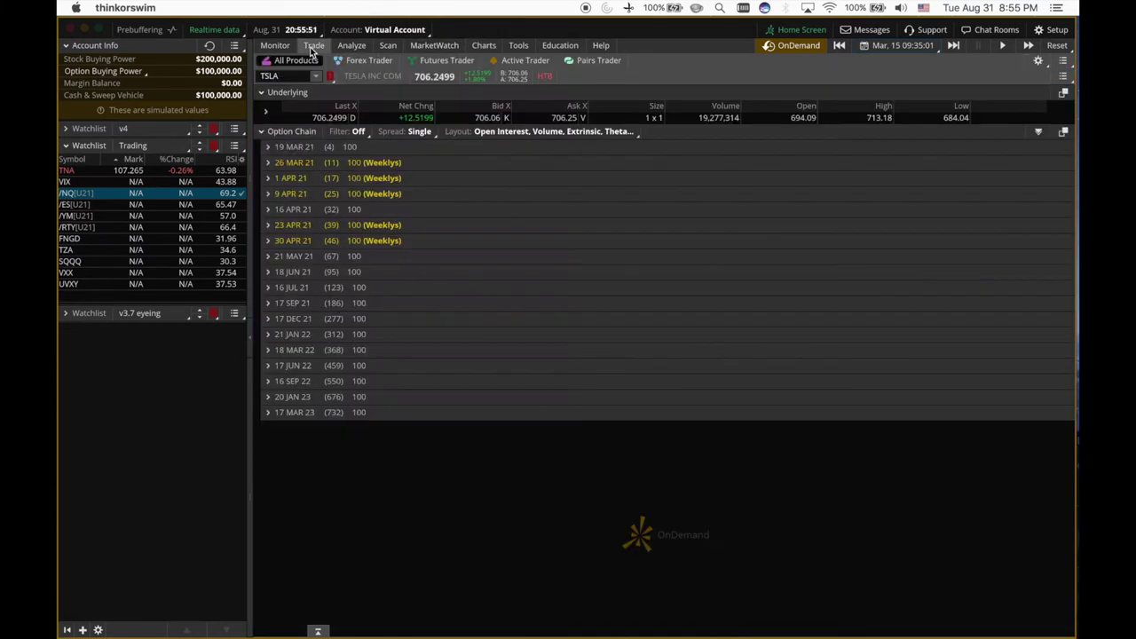
- Expand the 19 MAR 21 TSLA expiration and stage a buy of one 680 put at 13.15 limit
{"action": "left_click", "coordinate": [274, 148]}
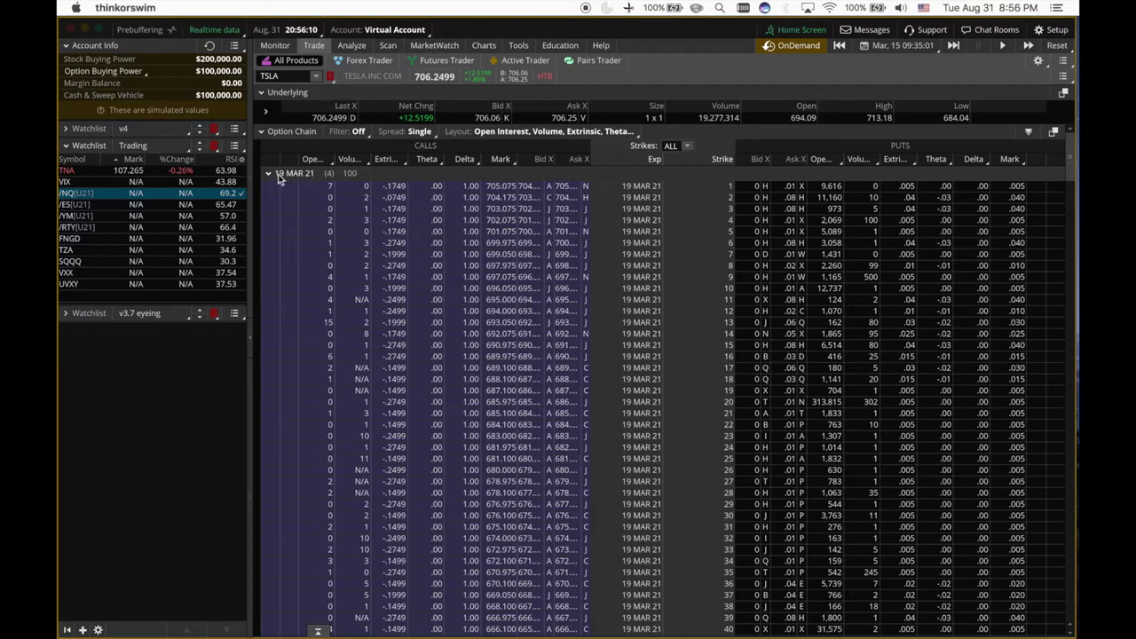
{"action": "left_click", "coordinate": [877, 48]}
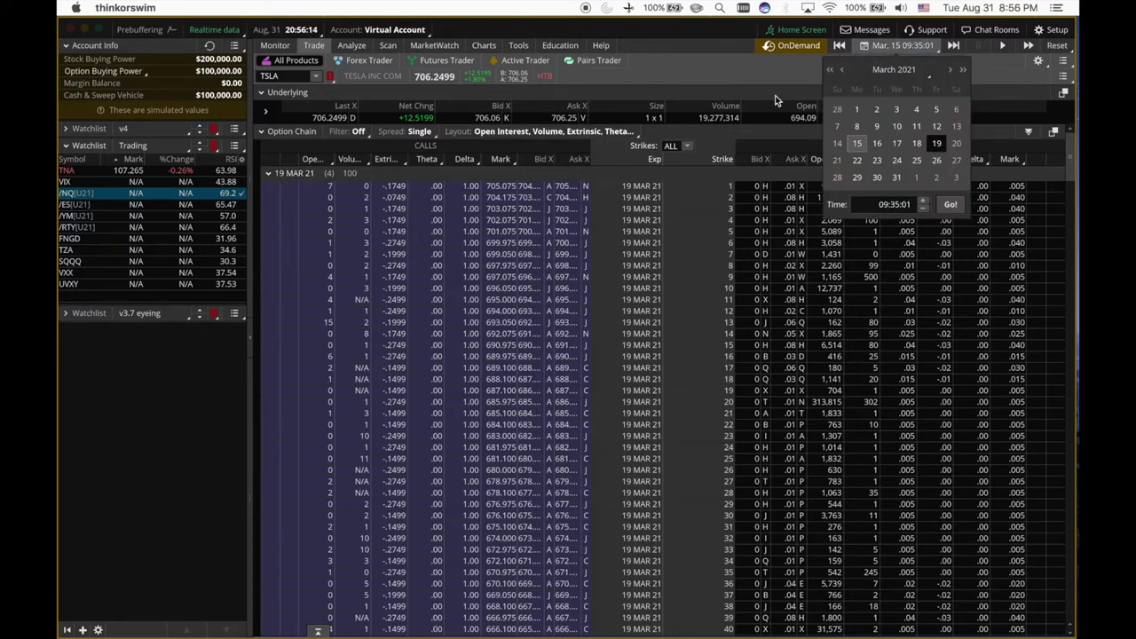
{"action": "left_click", "coordinate": [793, 77]}
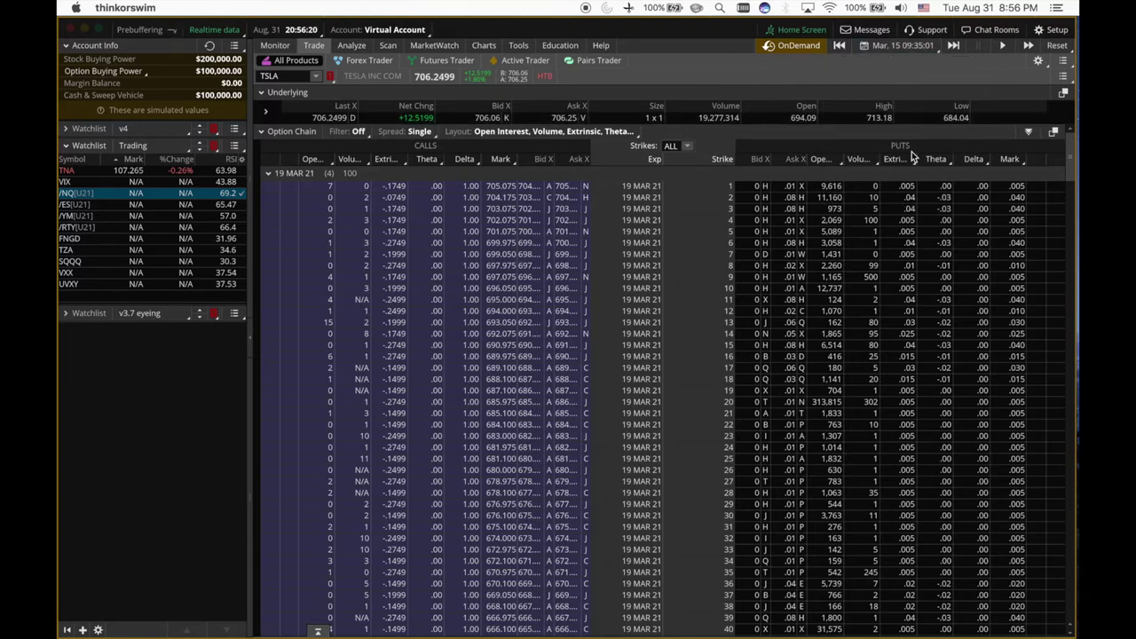
{"action": "scroll", "coordinate": [912, 191], "scroll_direction": "down", "scroll_amount": 20}
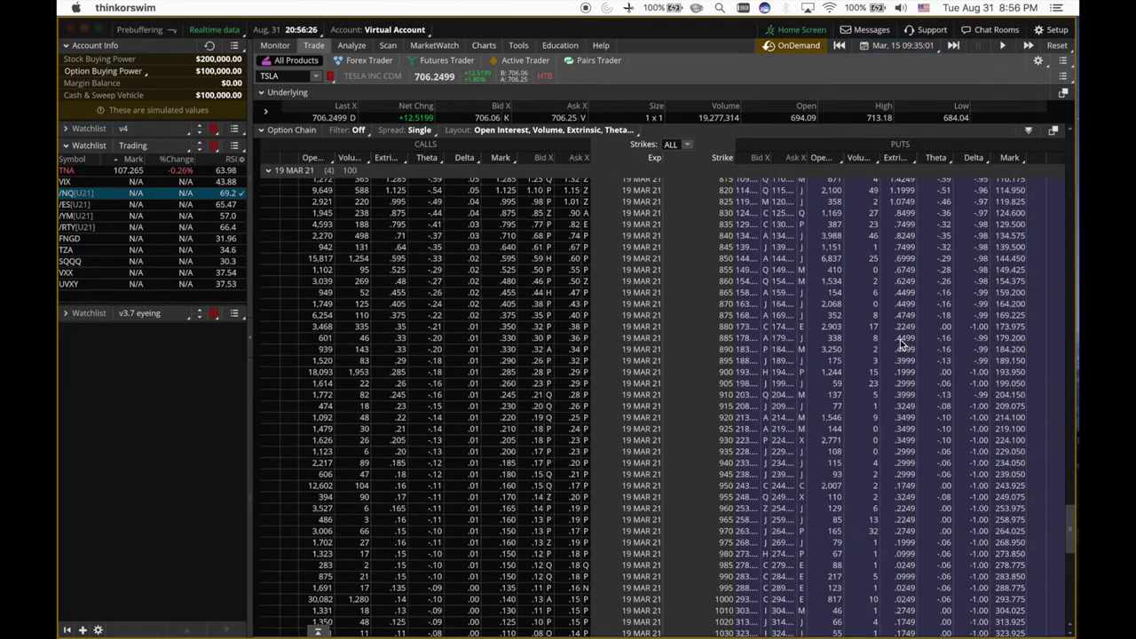
{"action": "scroll", "coordinate": [903, 345], "scroll_direction": "up", "scroll_amount": 12}
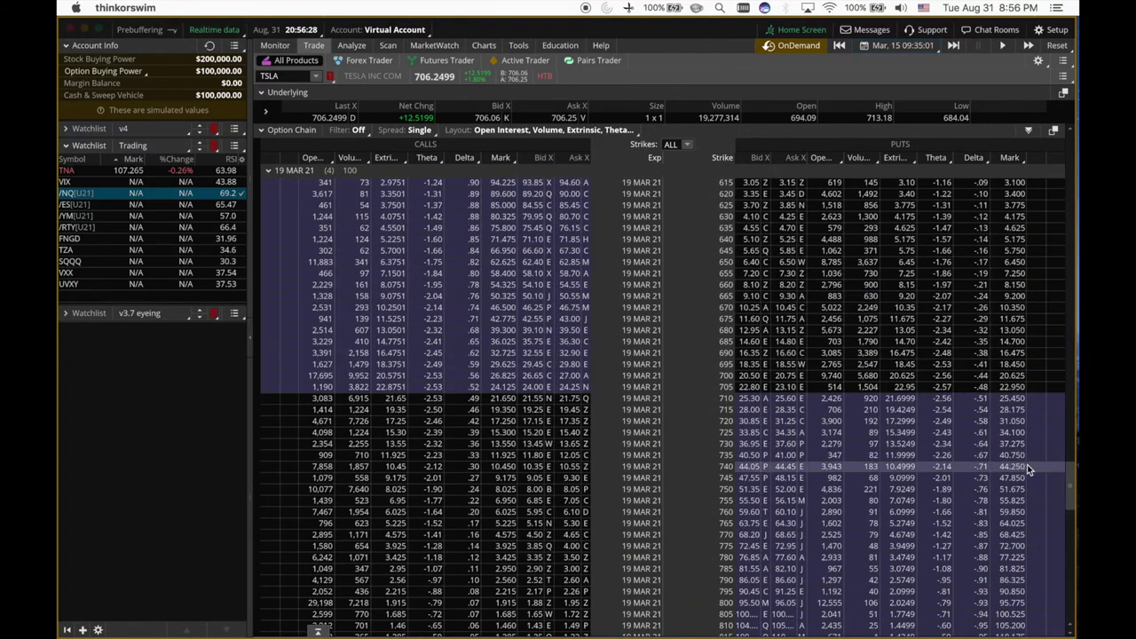
{"action": "scroll", "coordinate": [976, 399], "scroll_direction": "up", "scroll_amount": 1}
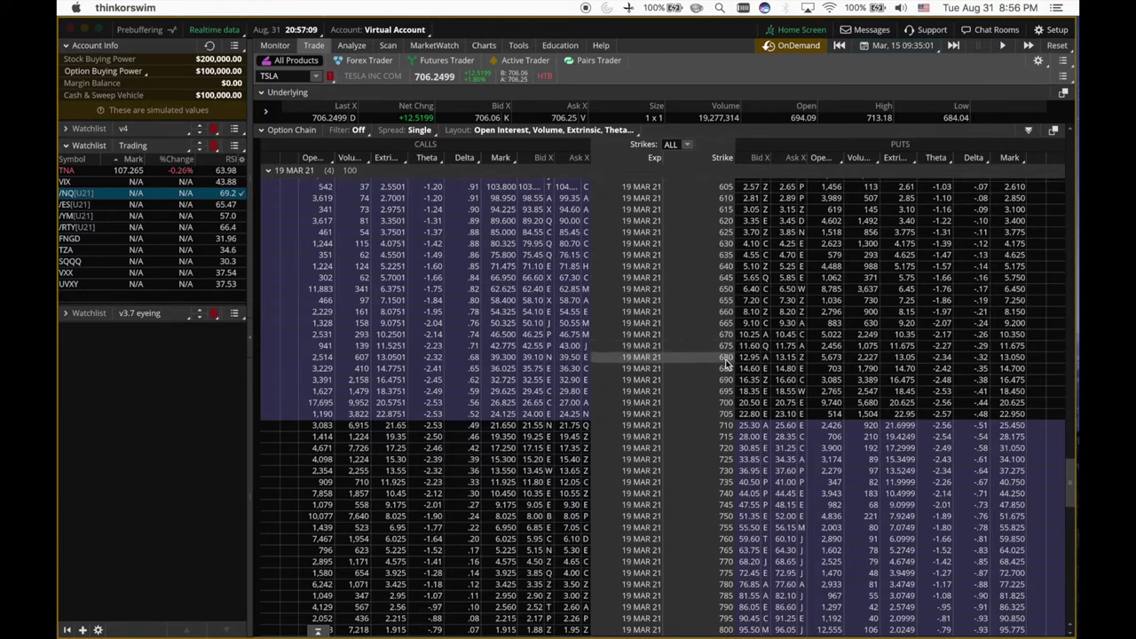
{"action": "left_click", "coordinate": [791, 364]}
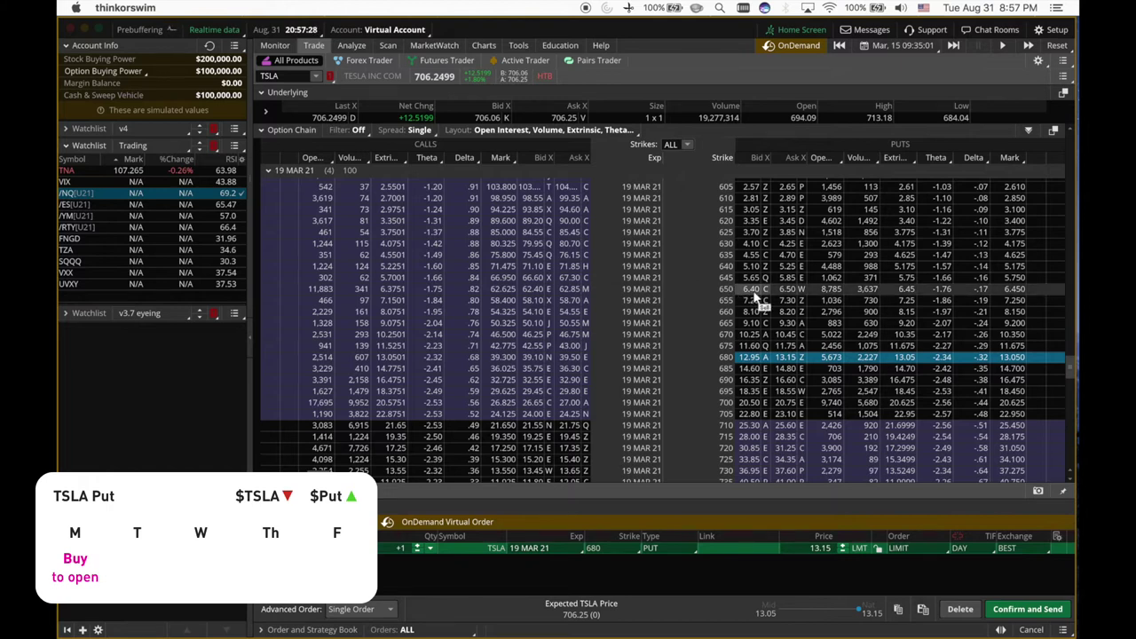
- Send the 680 put buy order, filling at 13.05 with option buying power down to $98,695
{"action": "left_click", "coordinate": [827, 550]}
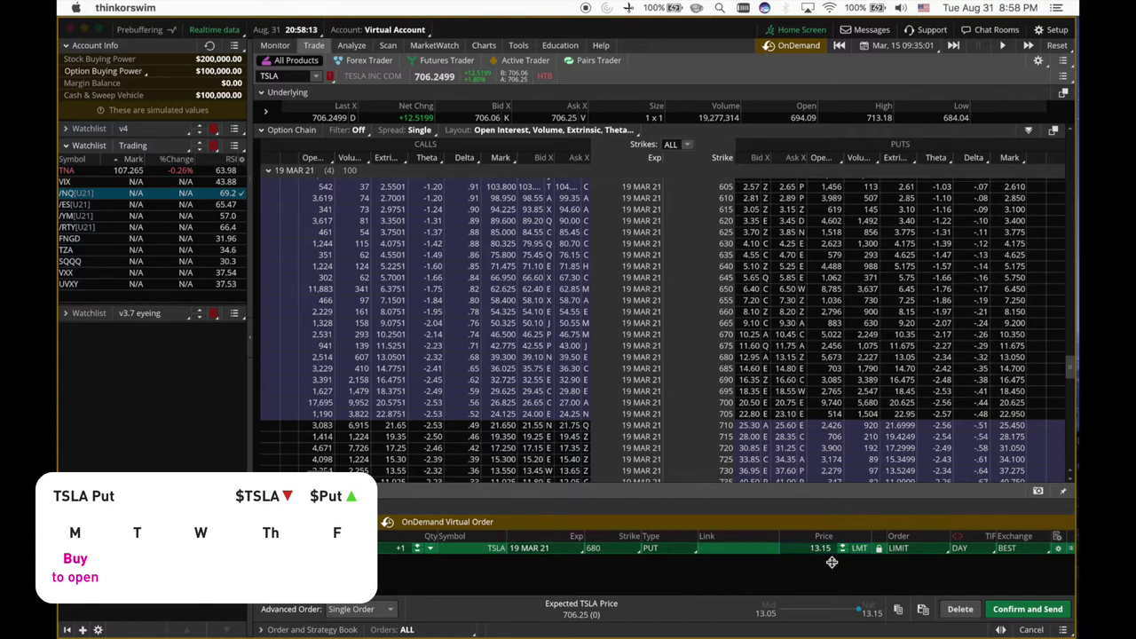
{"action": "left_click", "coordinate": [1025, 610]}
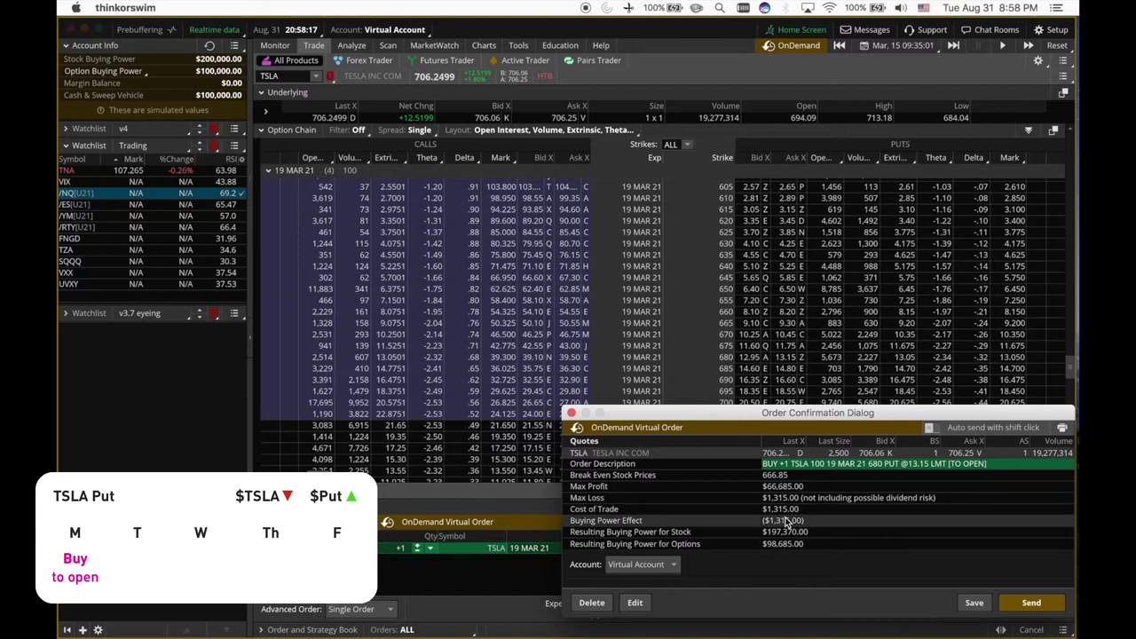
{"action": "left_click", "coordinate": [1031, 602]}
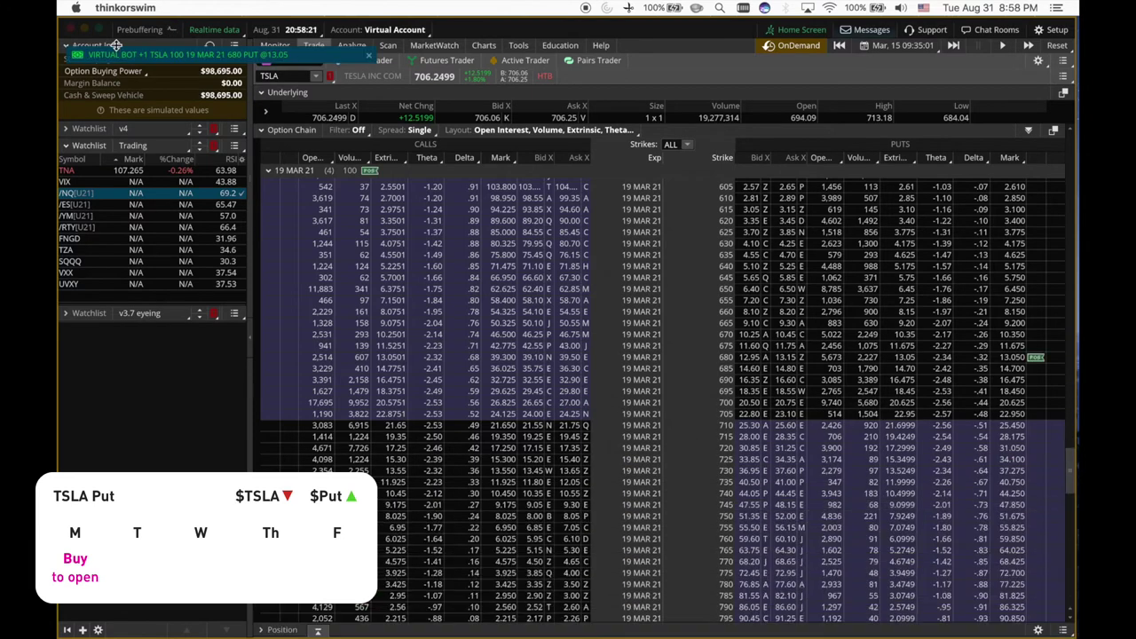
{"action": "left_click", "coordinate": [368, 55]}
{"action": "left_click", "coordinate": [909, 46]}
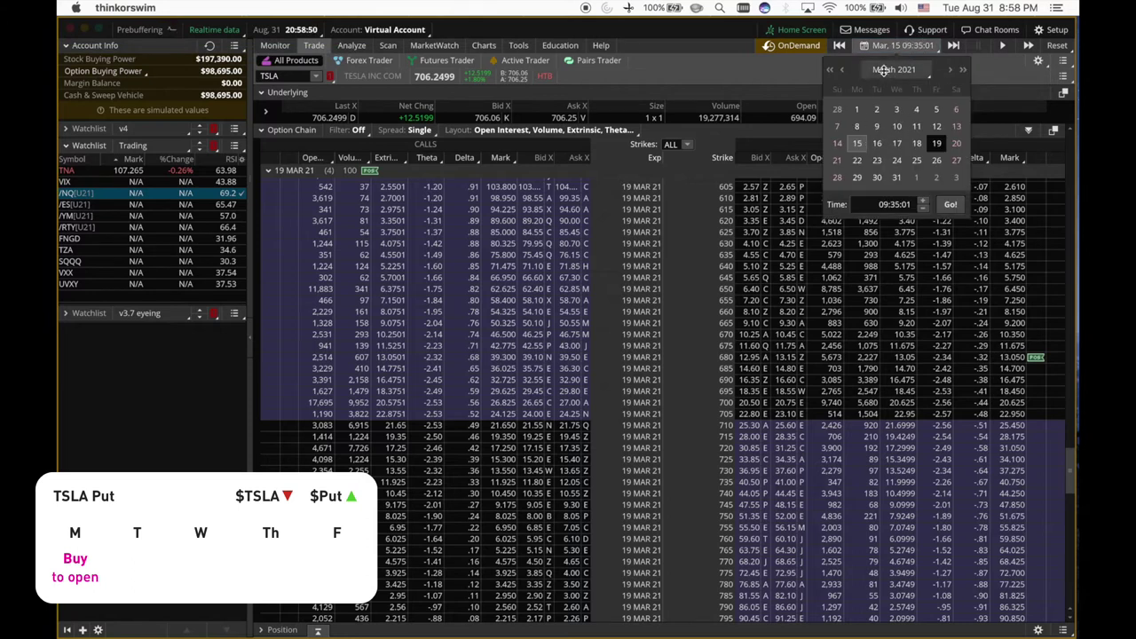
- Advance the replay to March 17 and check the 680 put position on Monitor, up $1,182.50
{"action": "left_click", "coordinate": [898, 144]}
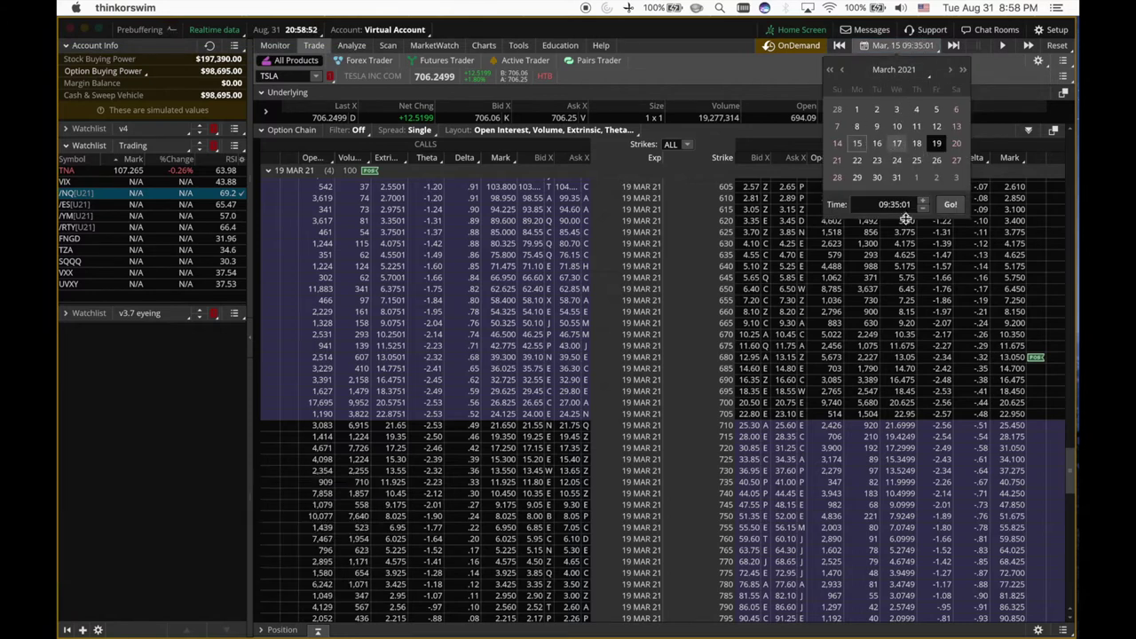
{"action": "left_click", "coordinate": [948, 205]}
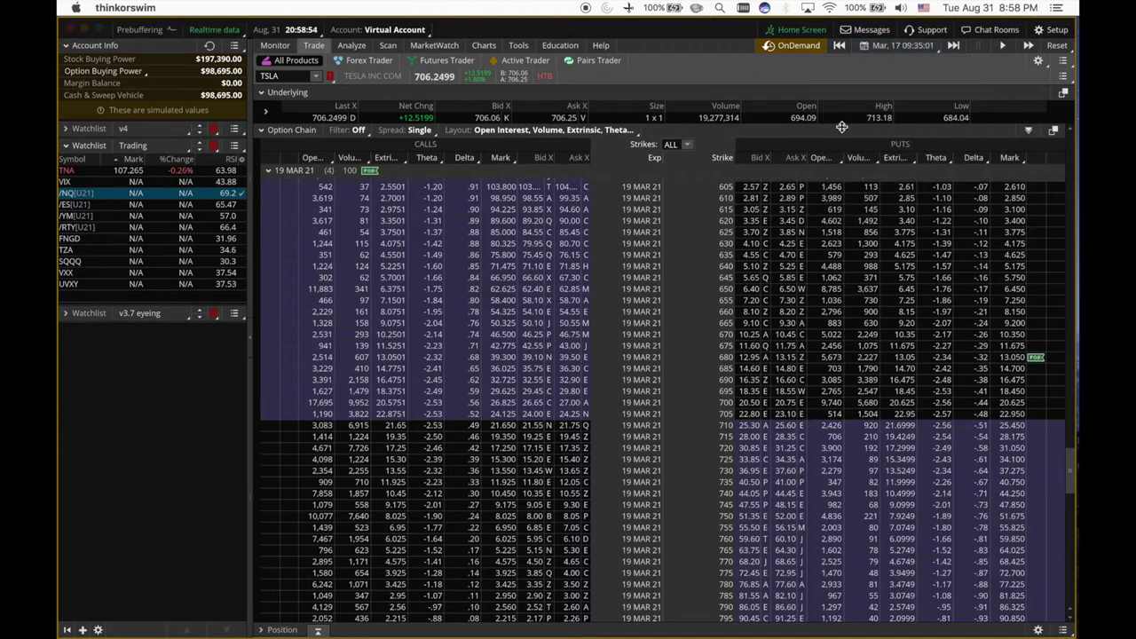
{"action": "left_click", "coordinate": [875, 46]}
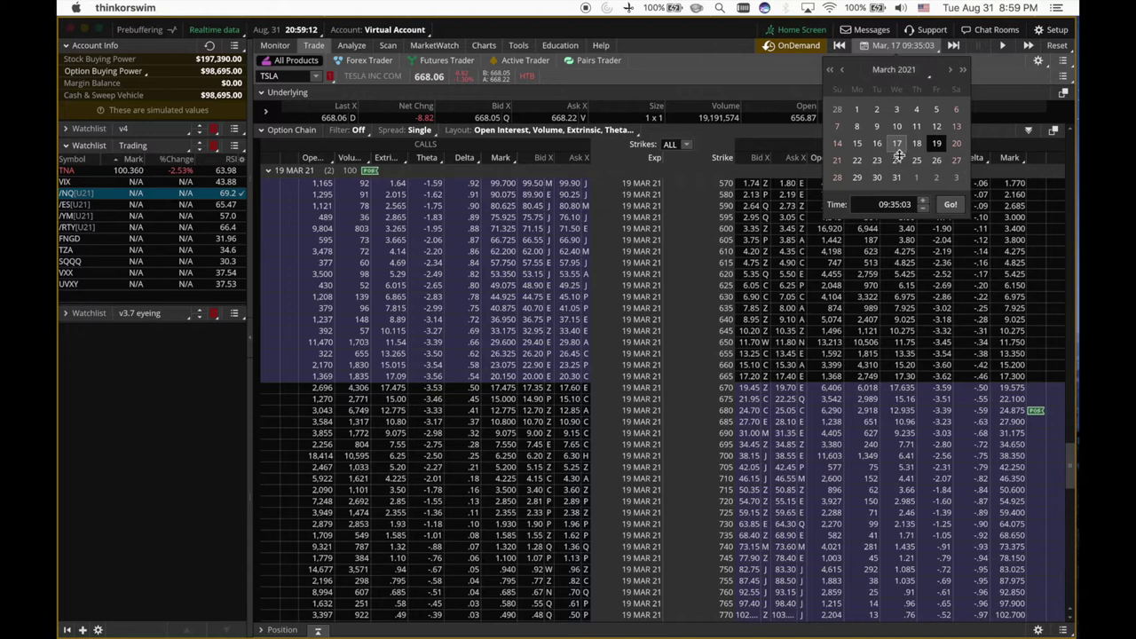
{"action": "left_click", "coordinate": [895, 204]}
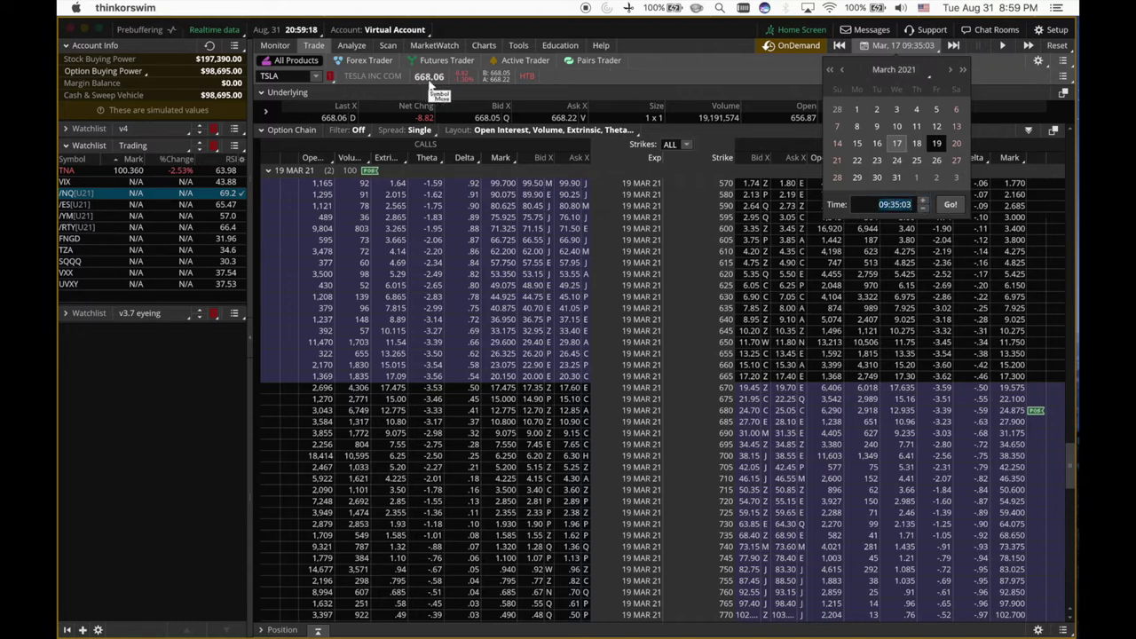
{"action": "left_click", "coordinate": [680, 59]}
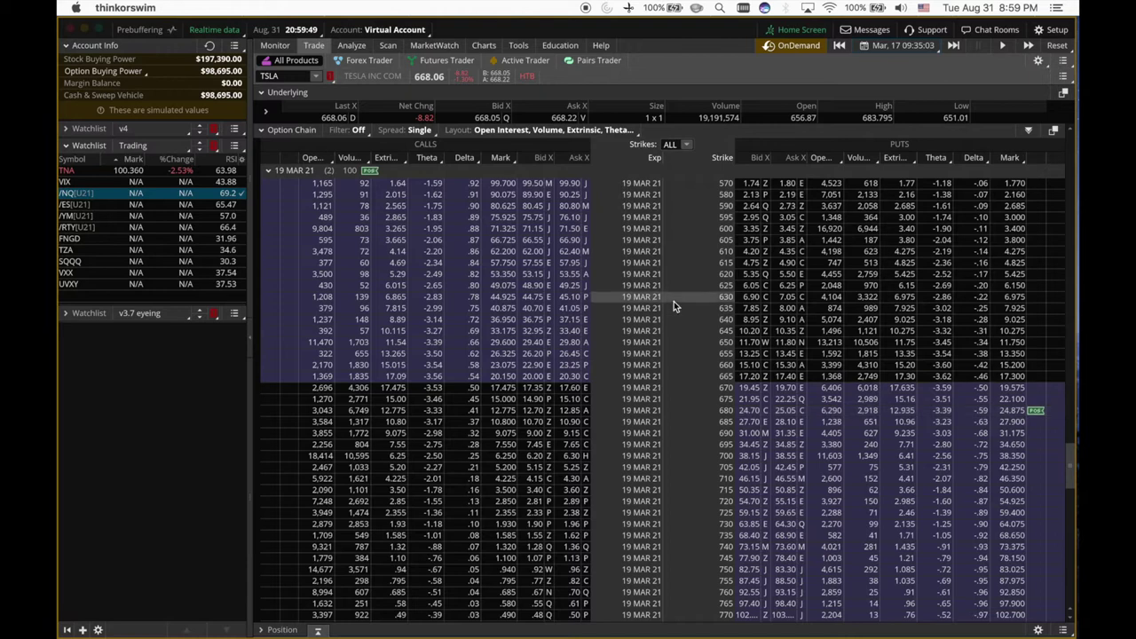
{"action": "left_click", "coordinate": [274, 45]}
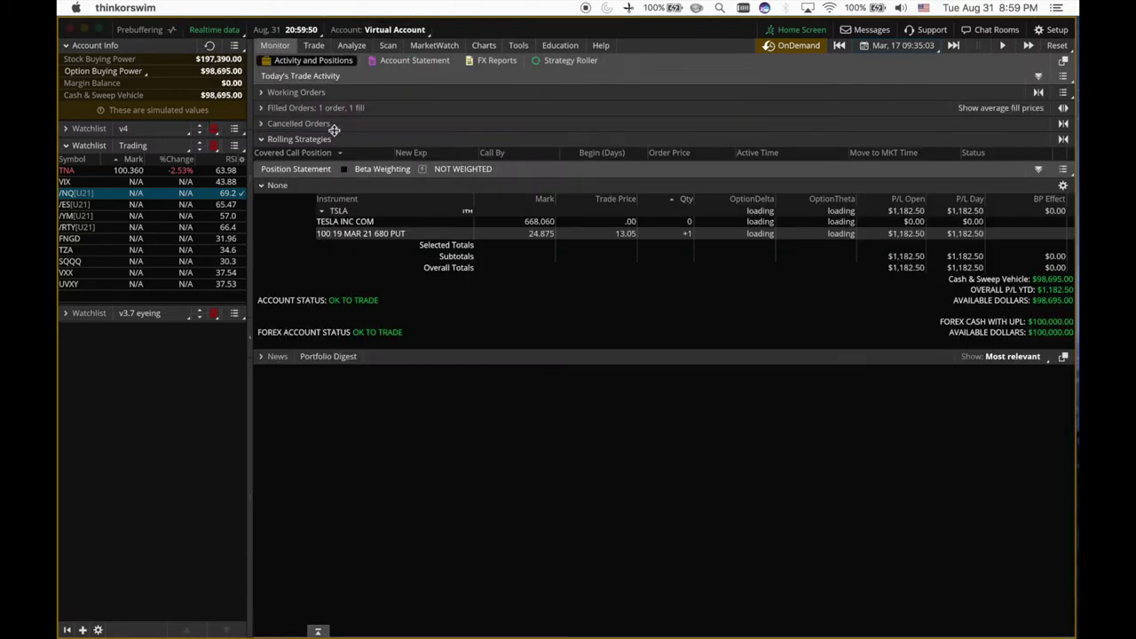
{"action": "left_click", "coordinate": [319, 210]}
{"action": "left_click", "coordinate": [321, 211]}
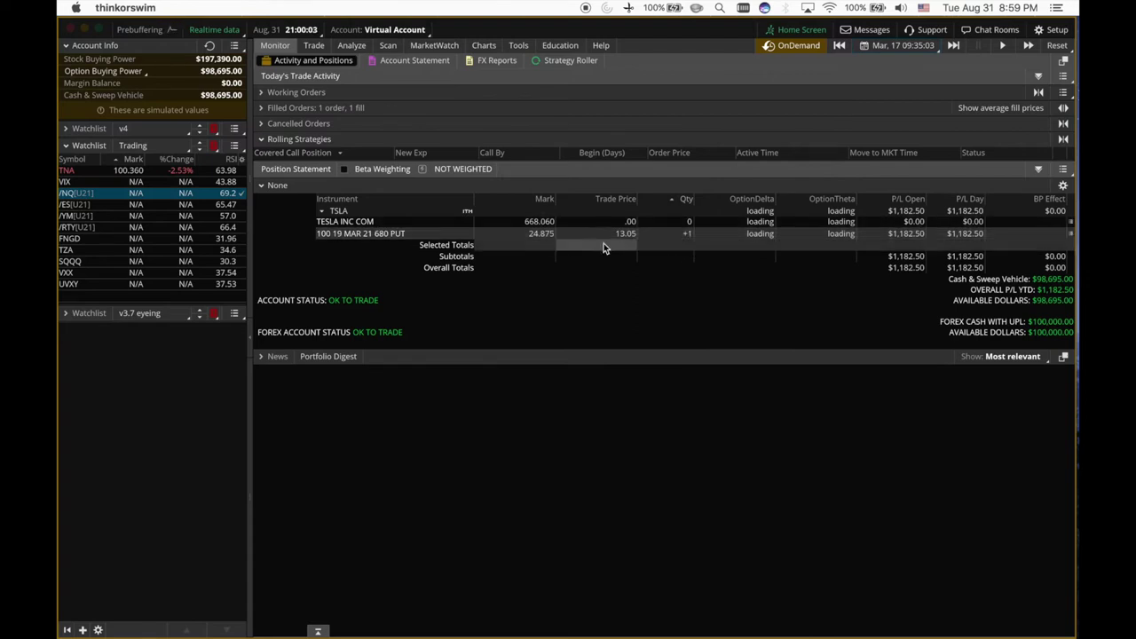
{"action": "left_click", "coordinate": [625, 235]}
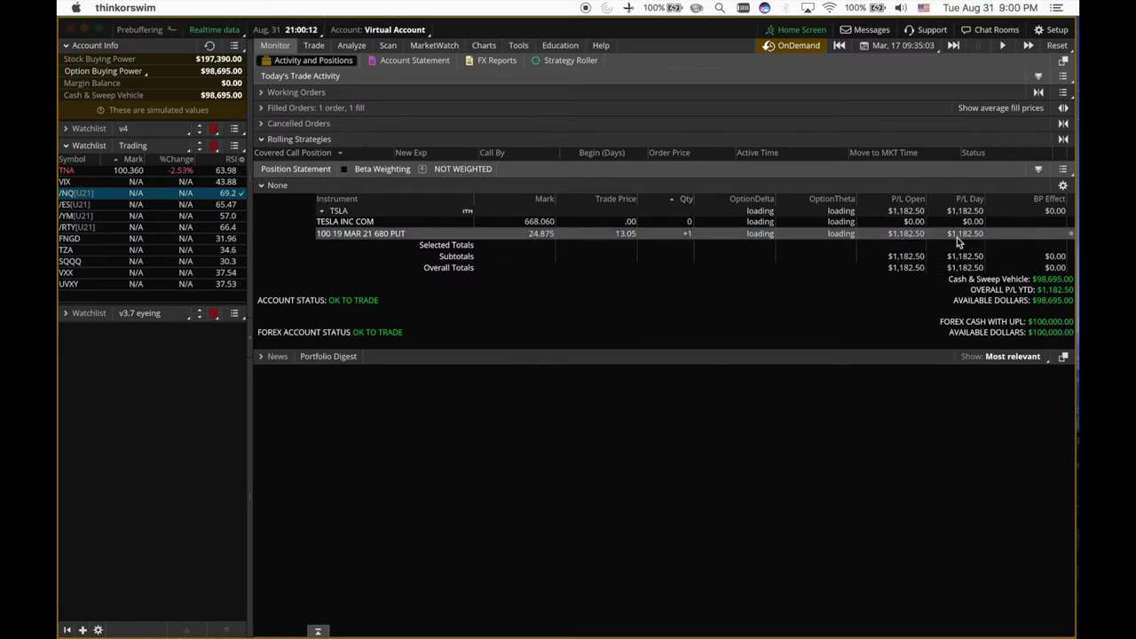
{"action": "left_click", "coordinate": [909, 47]}
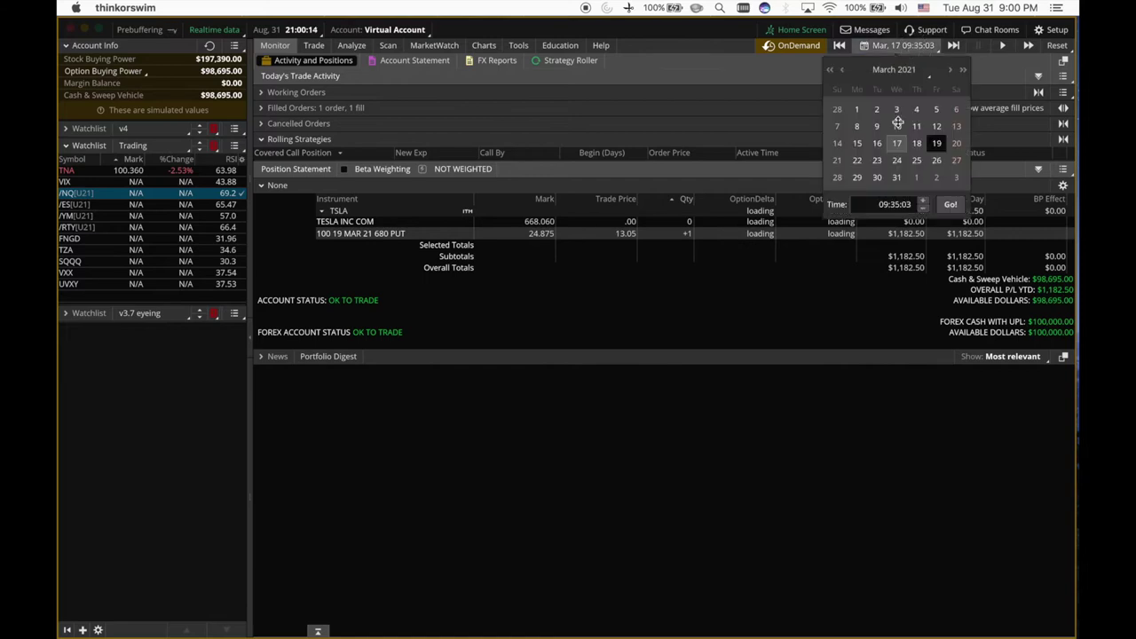
{"action": "left_click", "coordinate": [918, 233]}
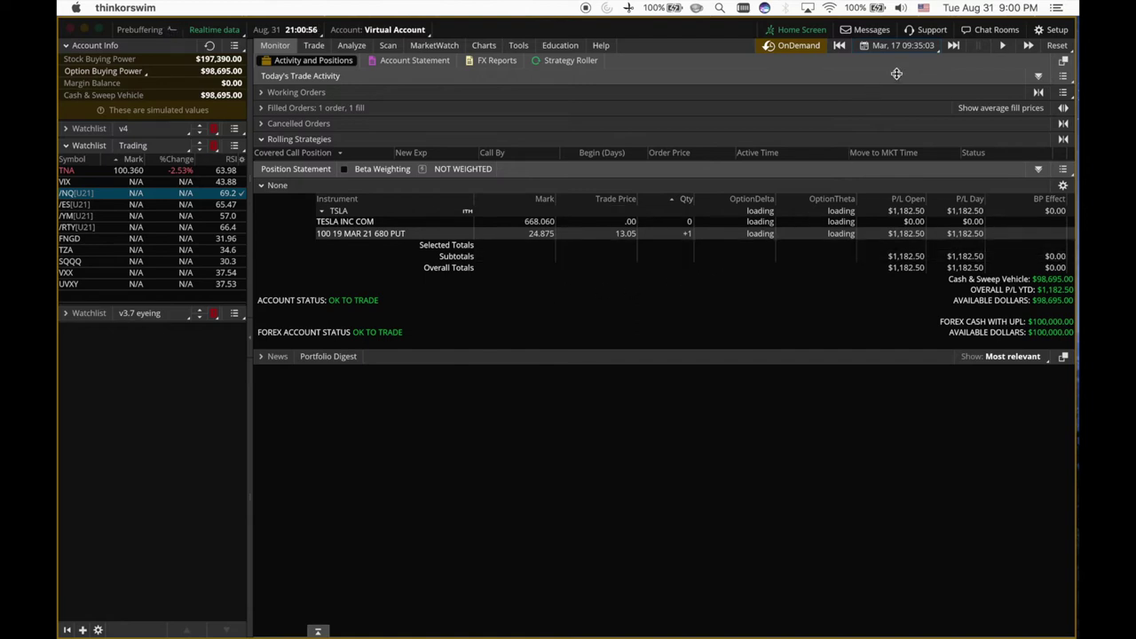
{"action": "left_click", "coordinate": [918, 50]}
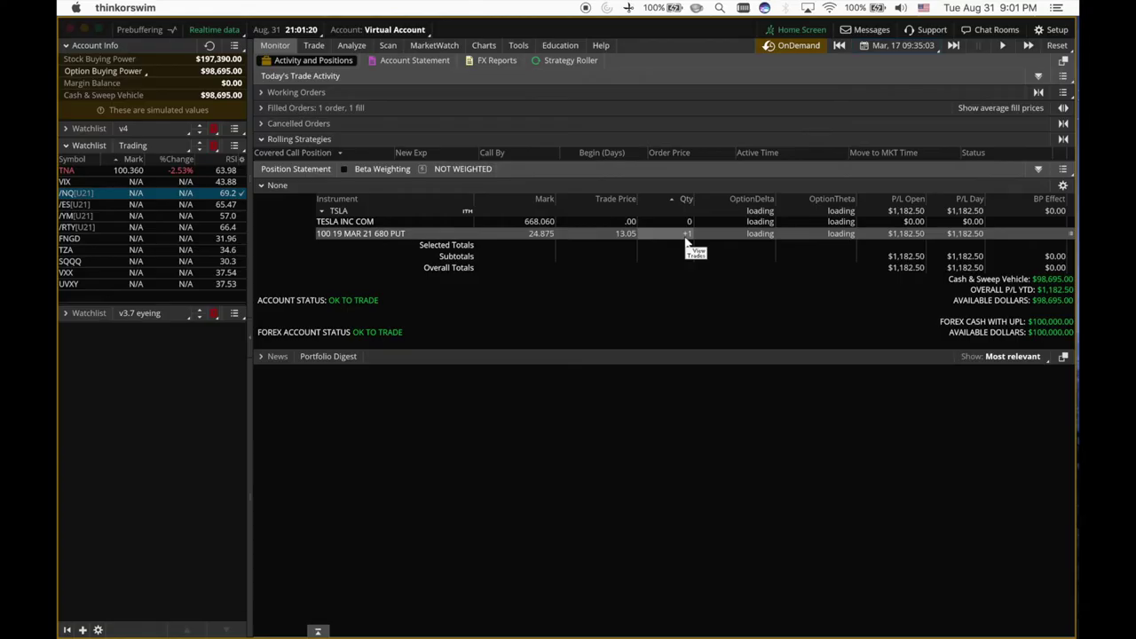
- Sell to close the 19 MAR 21 680 put at a 24.70 limit and return to Monitor
{"action": "right_click", "coordinate": [393, 236]}
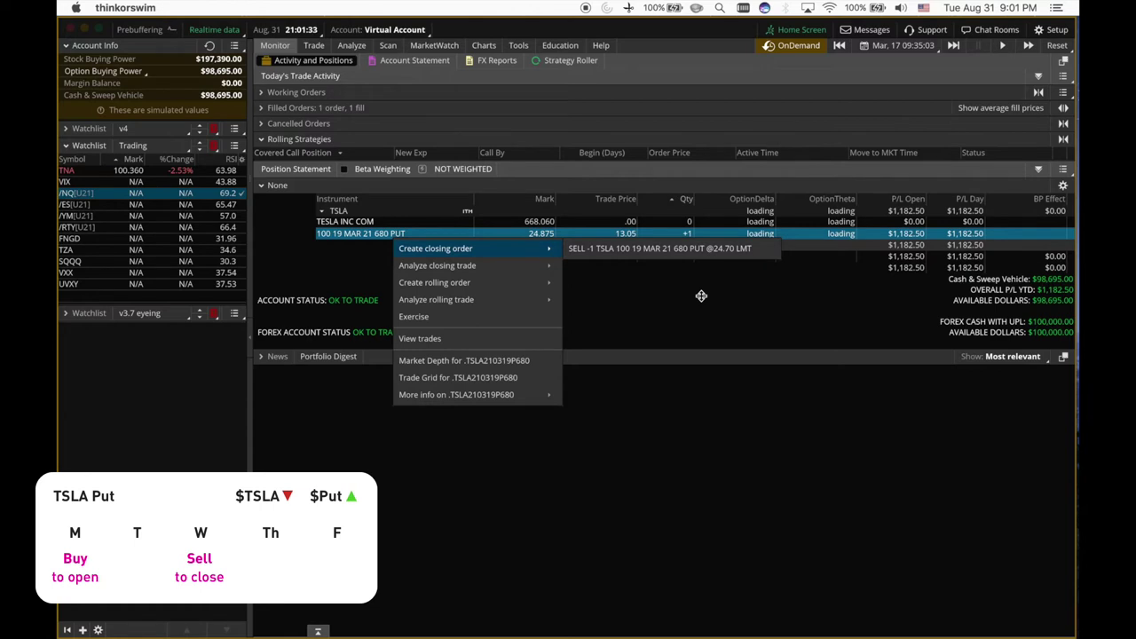
{"action": "left_click", "coordinate": [313, 46]}
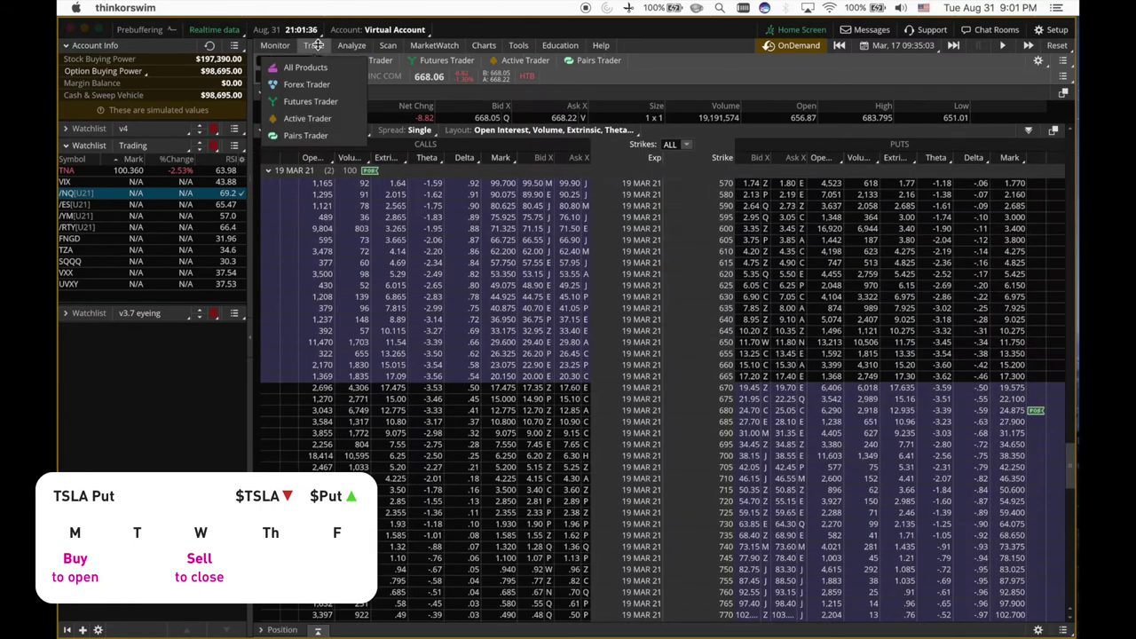
{"action": "right_click", "coordinate": [1040, 417]}
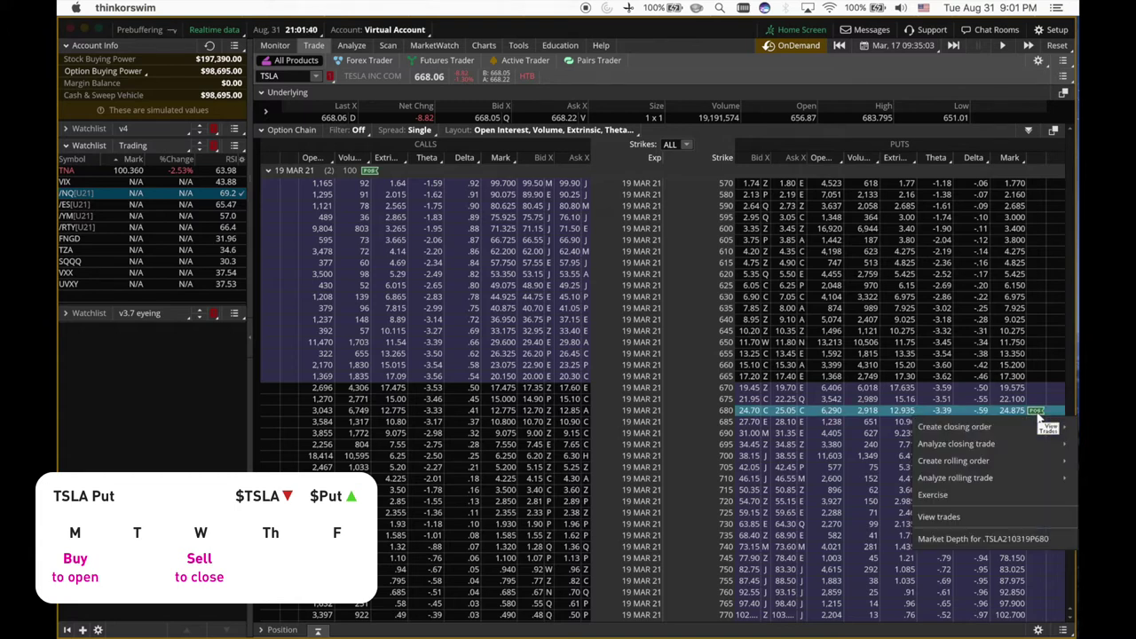
{"action": "left_click", "coordinate": [856, 433]}
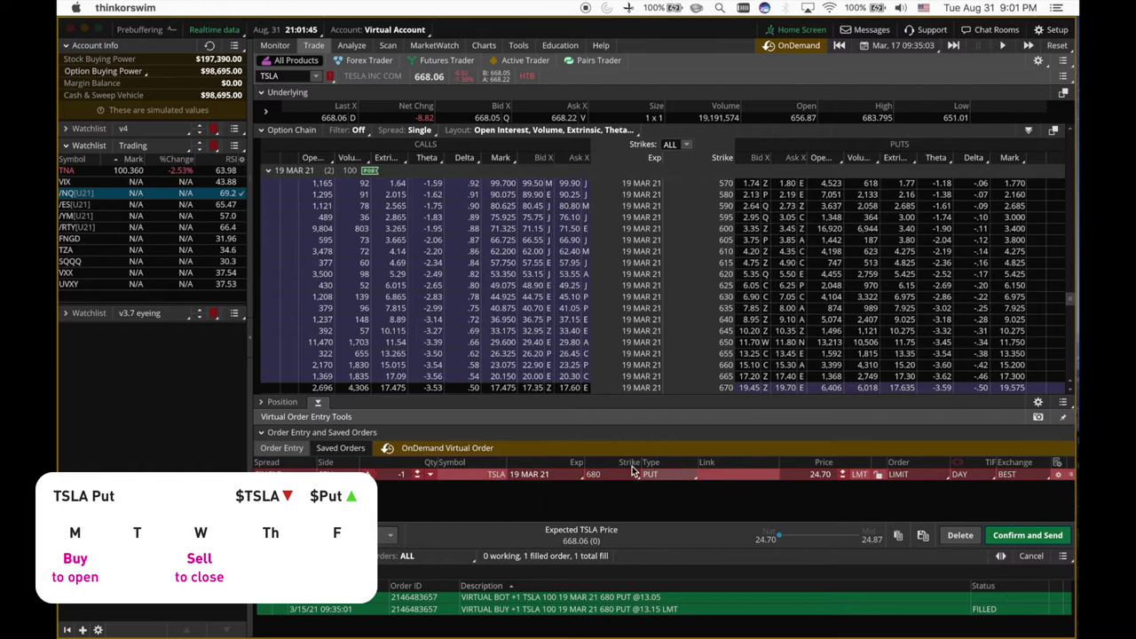
{"action": "left_click", "coordinate": [1034, 536]}
{"action": "left_click", "coordinate": [1047, 532]}
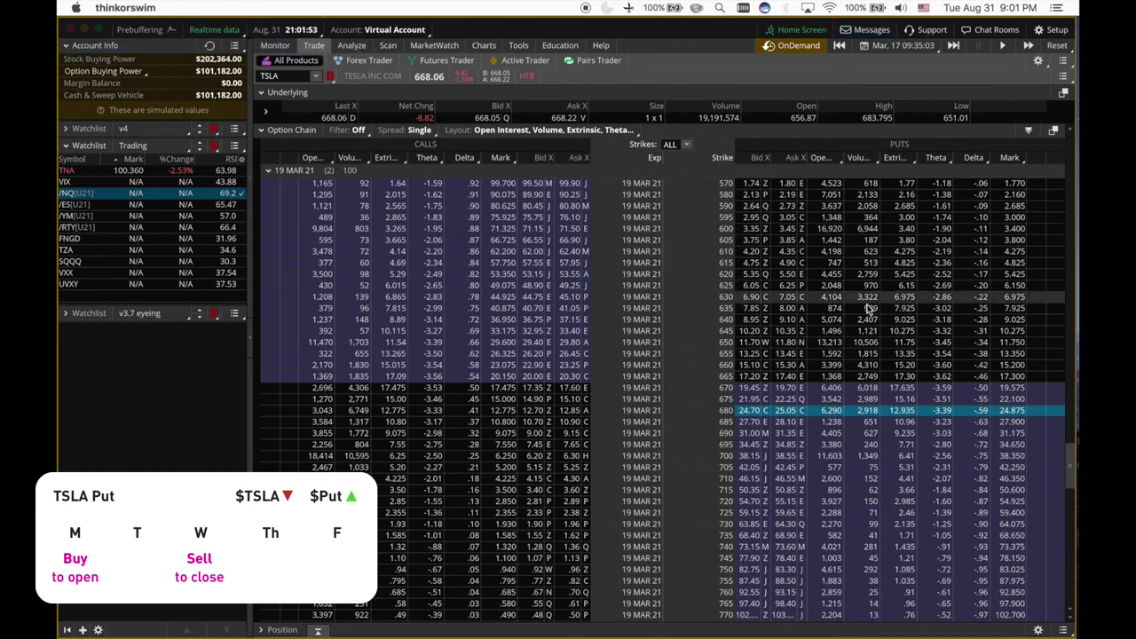
{"action": "left_click", "coordinate": [275, 45]}
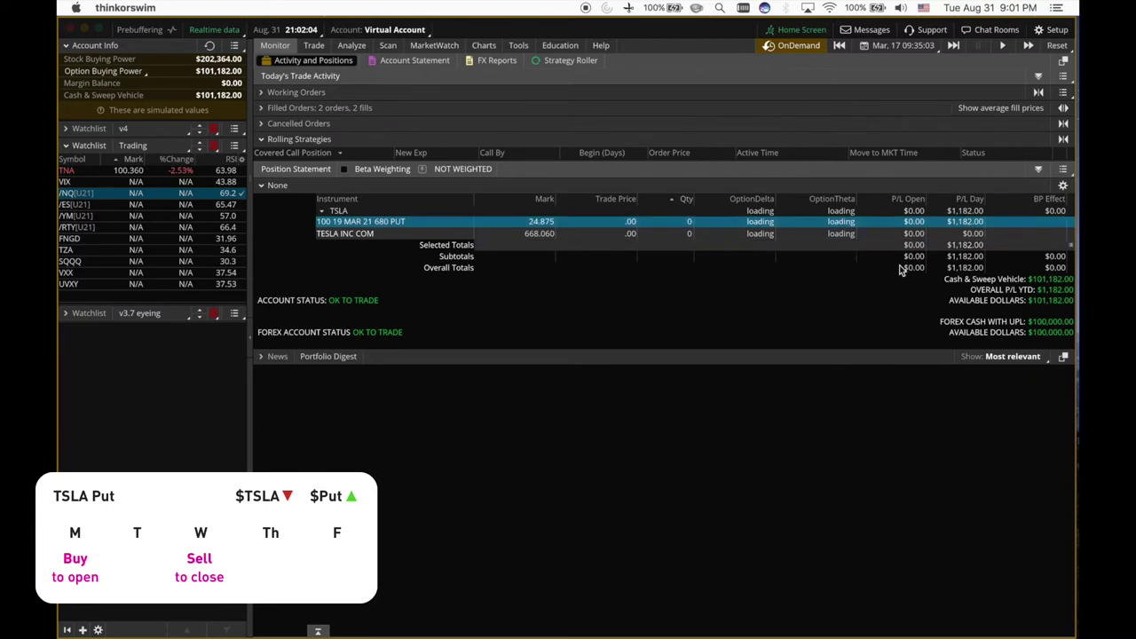
- Reset the virtual account to $100,000, clearing positions and returning replay to Mar 15
{"action": "left_click", "coordinate": [897, 46]}
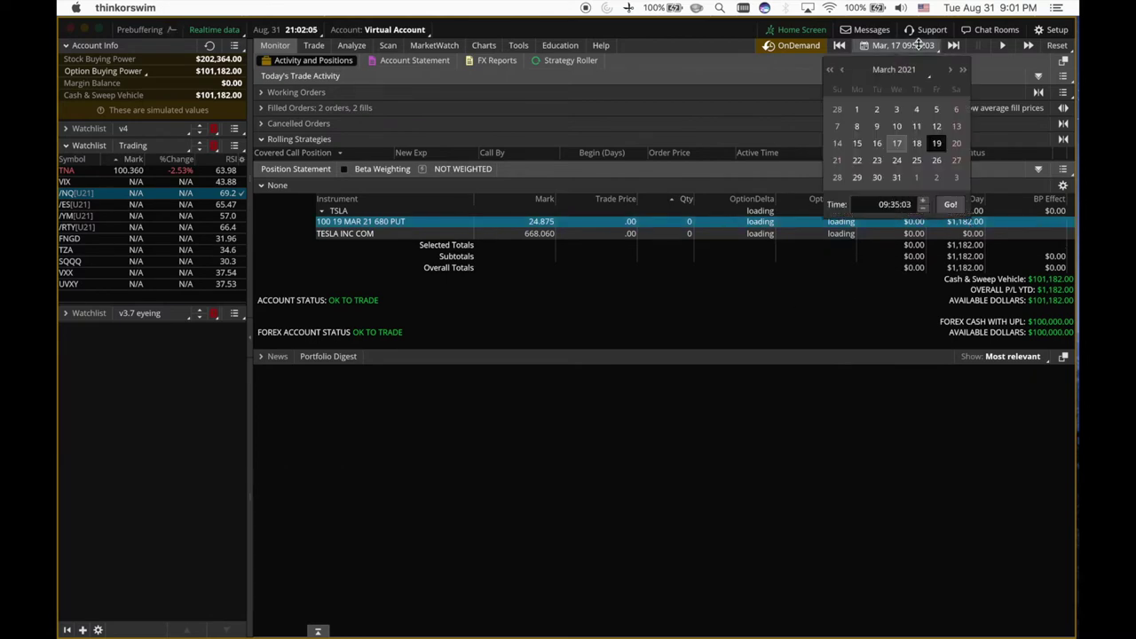
{"action": "left_click", "coordinate": [725, 300]}
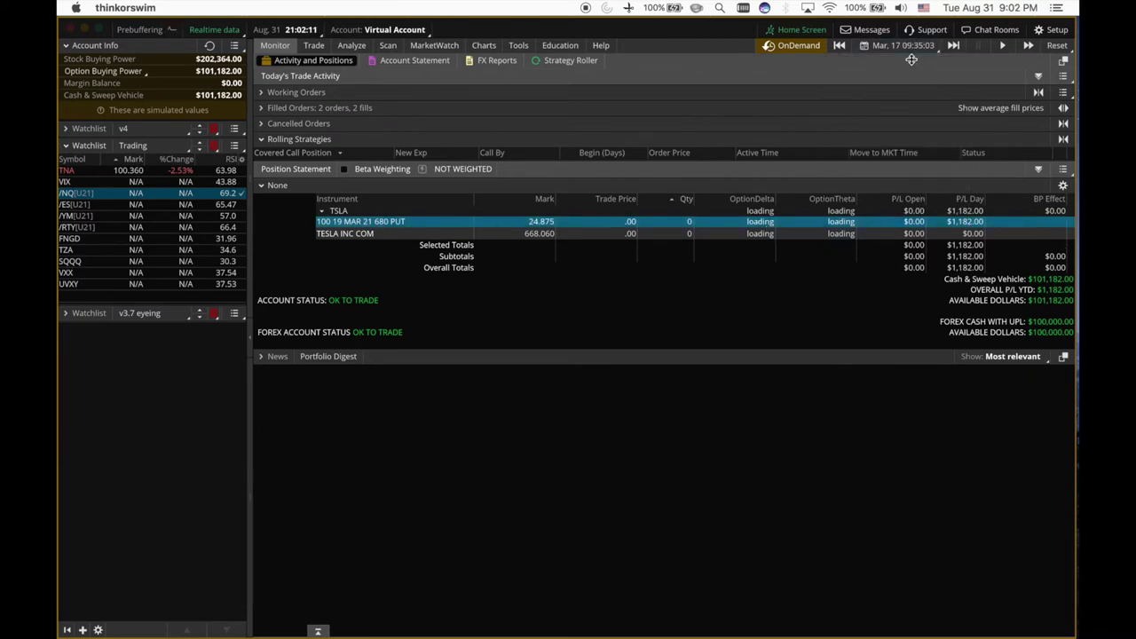
{"action": "left_click", "coordinate": [210, 46]}
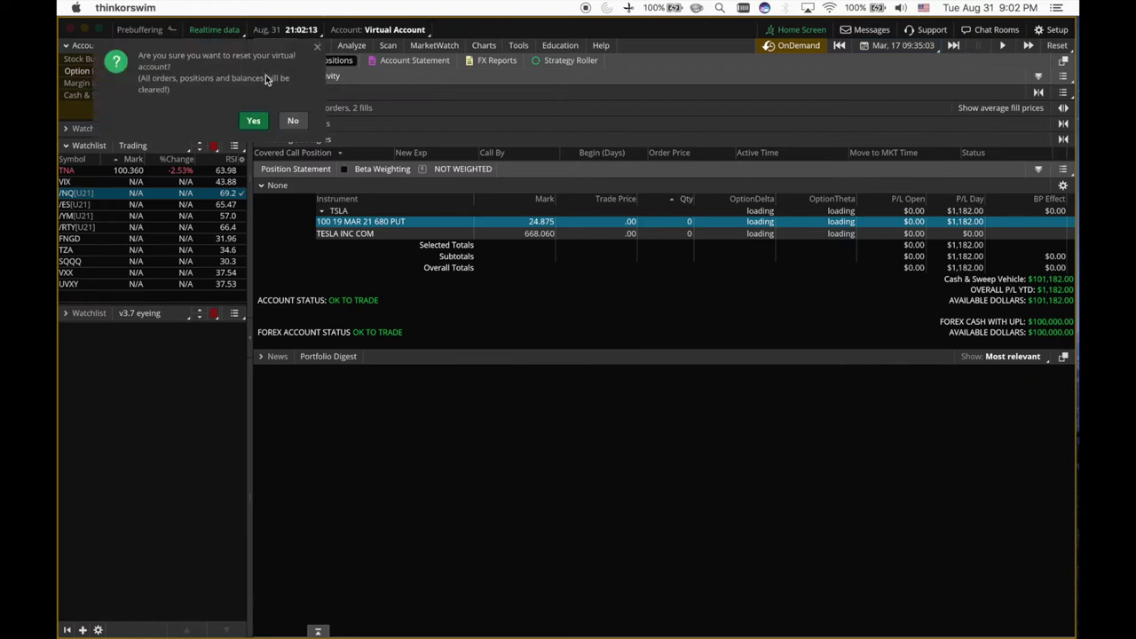
{"action": "left_click", "coordinate": [252, 121]}
{"action": "left_click", "coordinate": [1056, 46]}
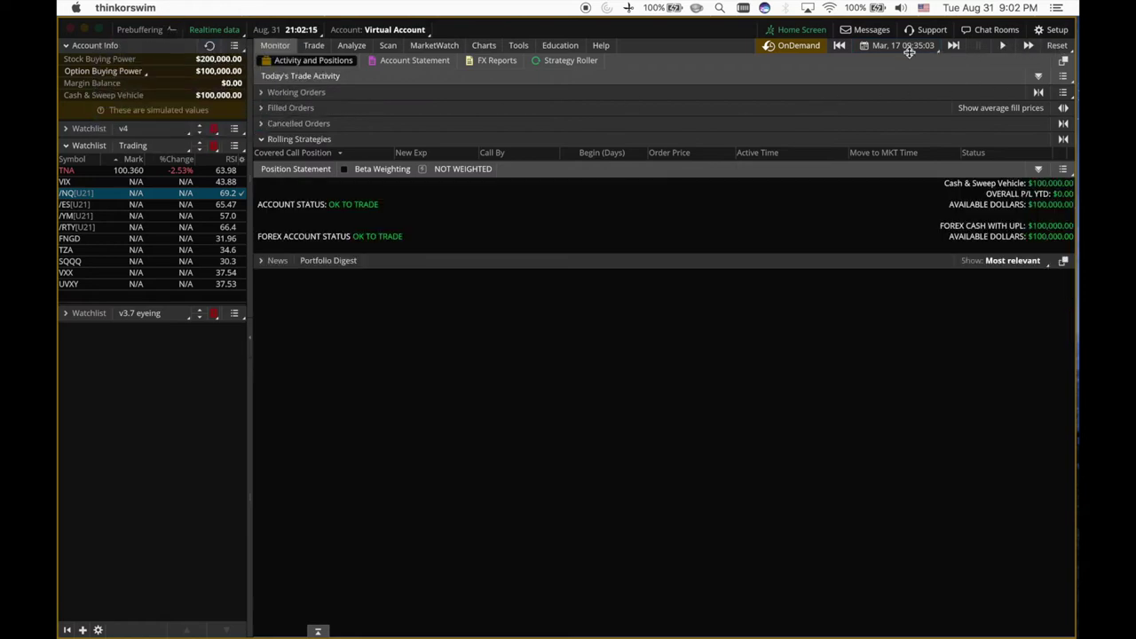
{"action": "left_click", "coordinate": [313, 46]}
- Buy one TSLA 19 MAR 21 680 put again, filling at 13.08 with $98,692 cash left
{"action": "left_click", "coordinate": [793, 414]}
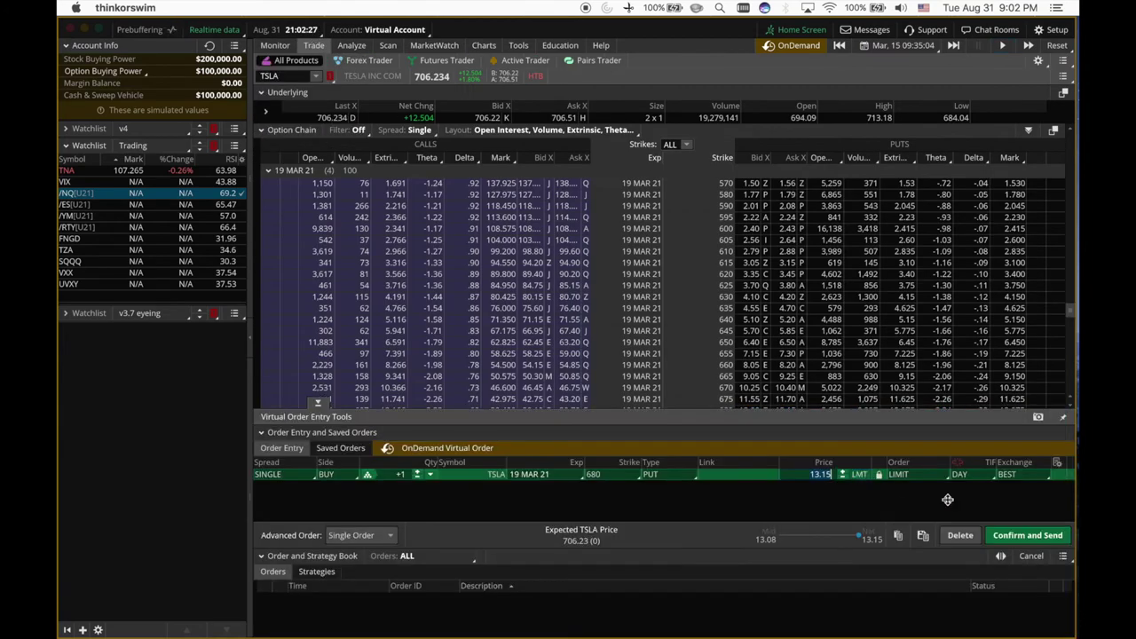
{"action": "left_click", "coordinate": [1027, 535]}
{"action": "left_click", "coordinate": [1030, 530]}
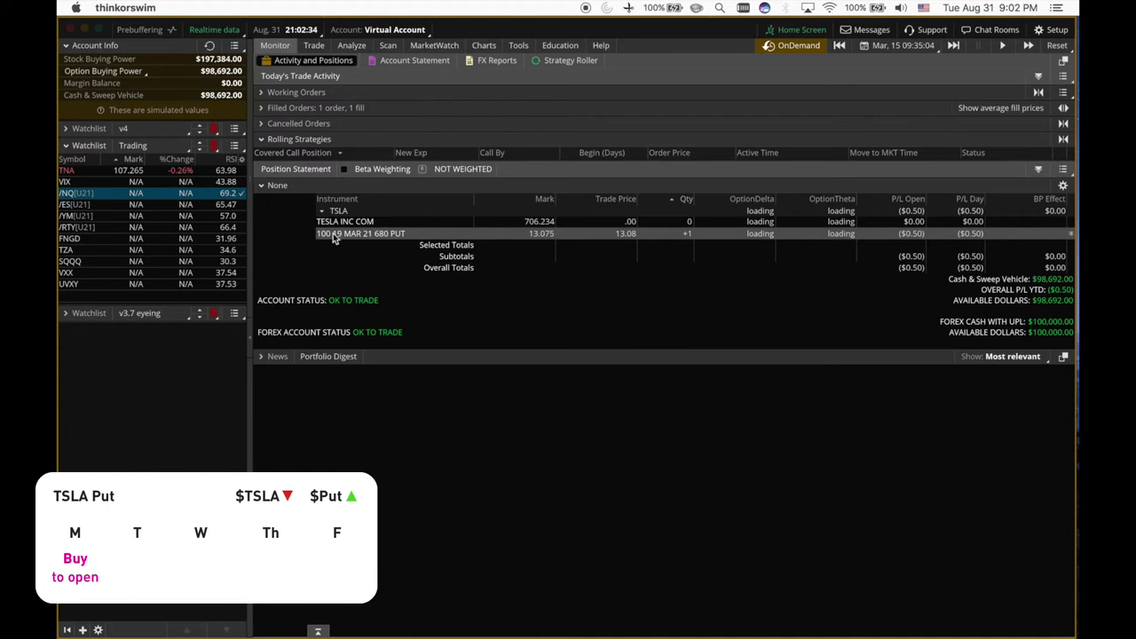
{"action": "left_click", "coordinate": [914, 43]}
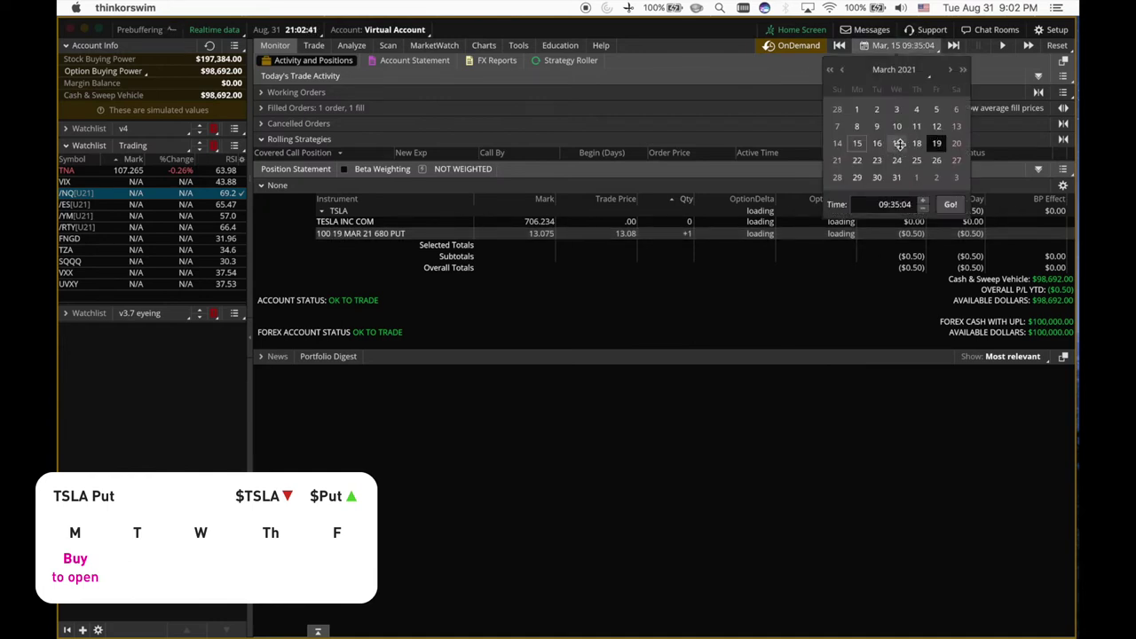
- Jump the replay to March 17 and pause it, with the 680 put up $1,167
{"action": "left_click", "coordinate": [900, 143]}
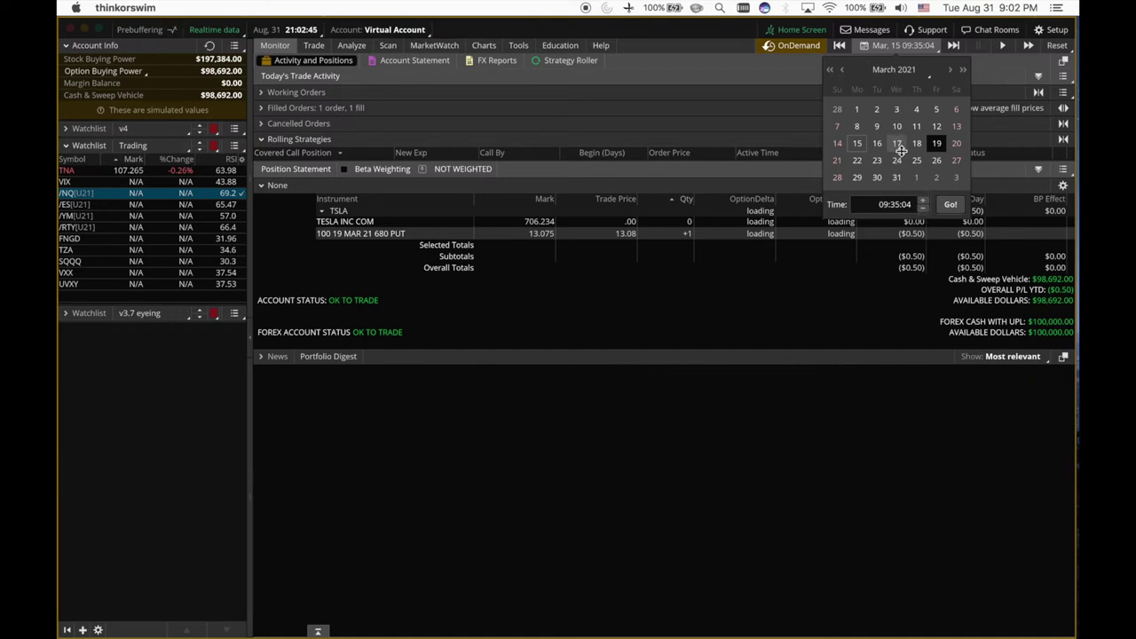
{"action": "left_click", "coordinate": [950, 204]}
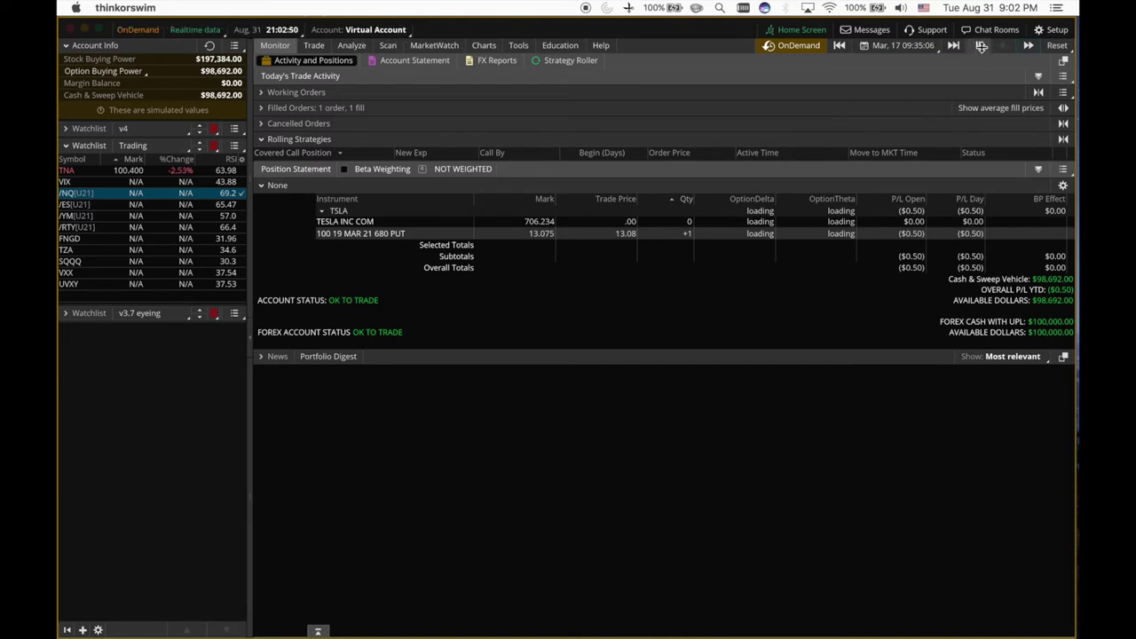
{"action": "left_click", "coordinate": [982, 47]}
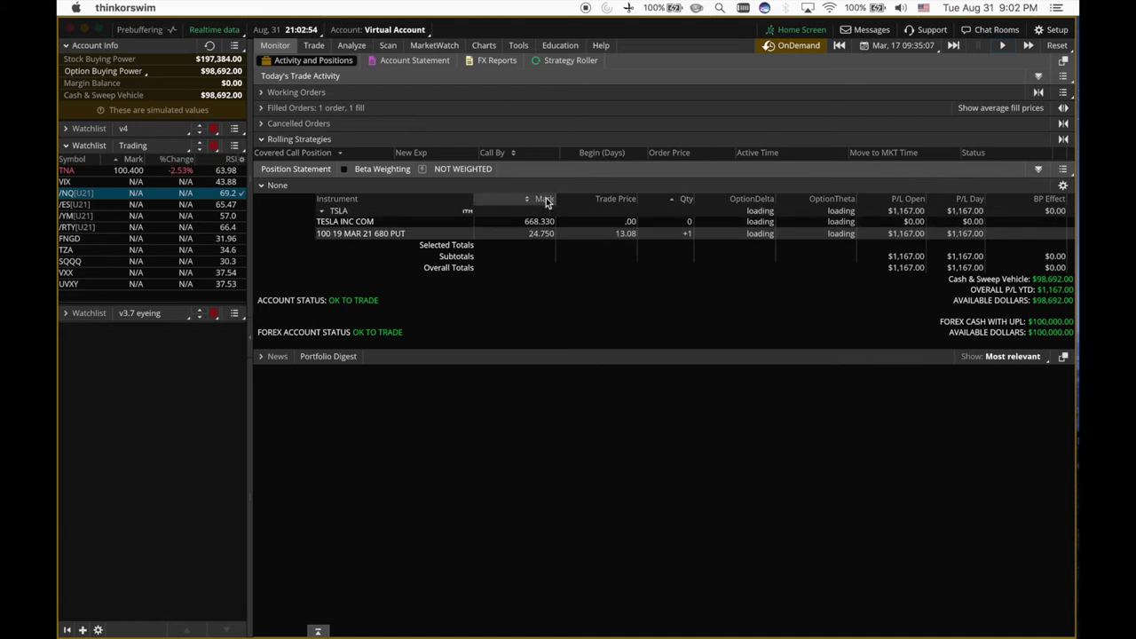
{"action": "left_click", "coordinate": [313, 46]}
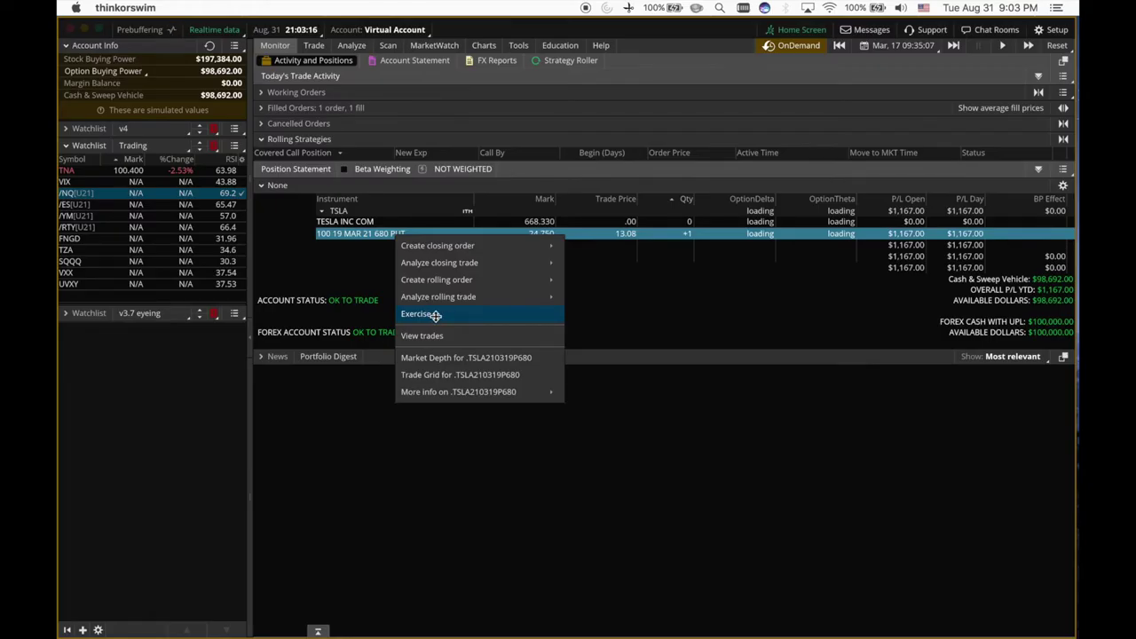
- Stage an exercise of the TSLA 680 put paired with -100 shares, enlarging the option chain panel
{"action": "left_click", "coordinate": [435, 315]}
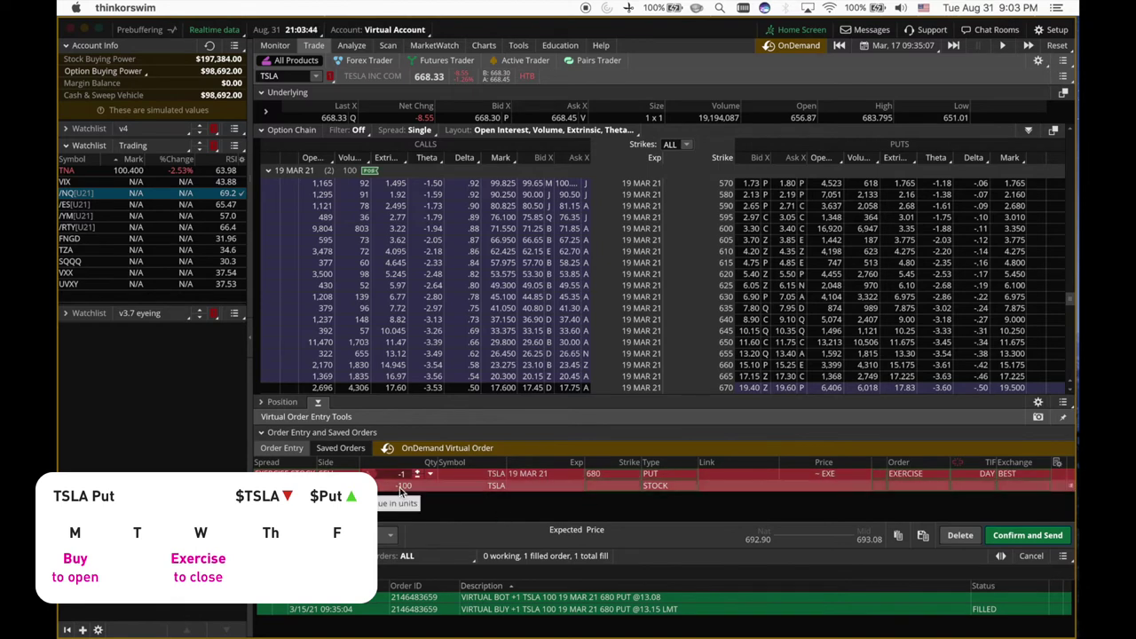
{"action": "scroll", "coordinate": [763, 310], "scroll_direction": "down", "scroll_amount": 5}
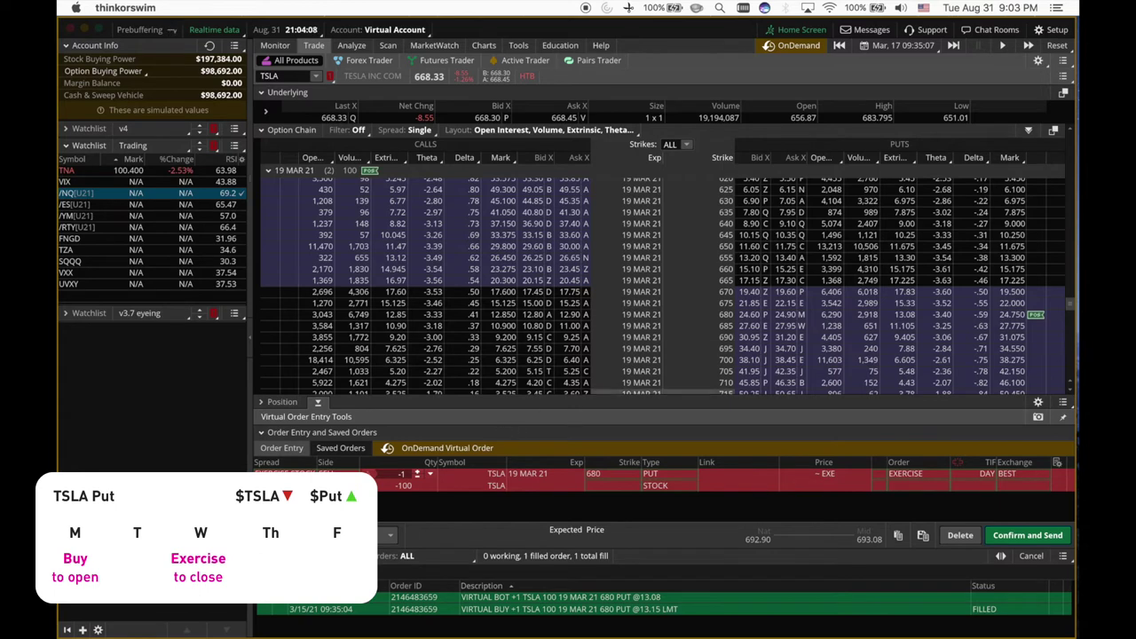
{"action": "left_click_drag", "start_coordinate": [762, 487], "coordinate": [836, 568]}
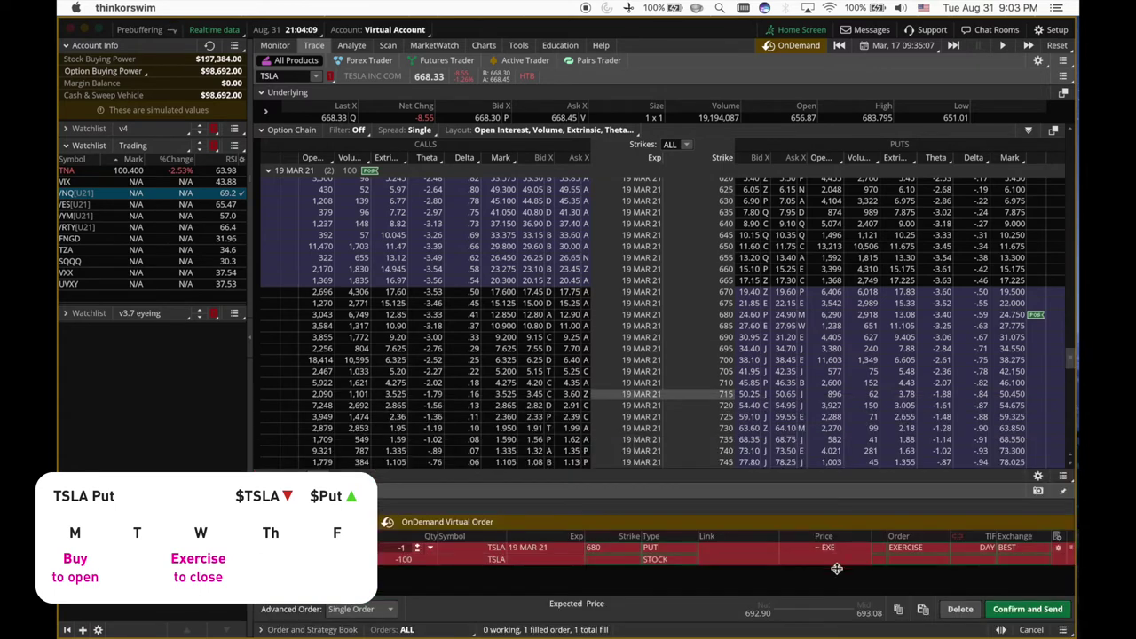
- Send the 680 put exercise order, then review the resulting short 100 TSLA shares under Monitor
{"action": "left_click", "coordinate": [1025, 611]}
{"action": "left_click", "coordinate": [1030, 603]}
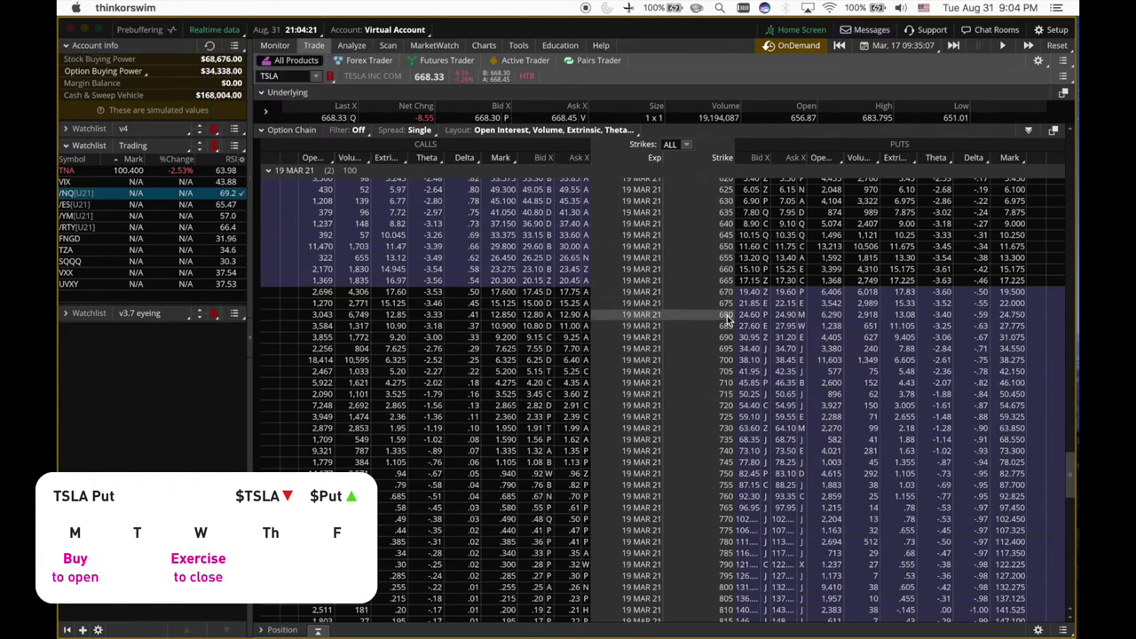
{"action": "left_click", "coordinate": [280, 46]}
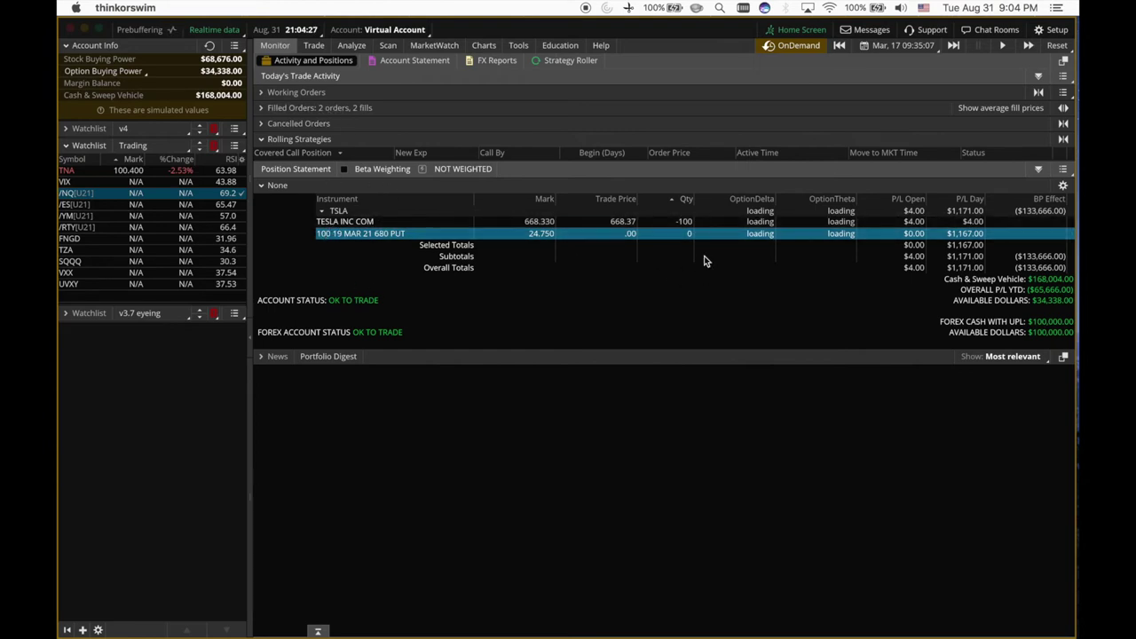
{"action": "left_click", "coordinate": [685, 223]}
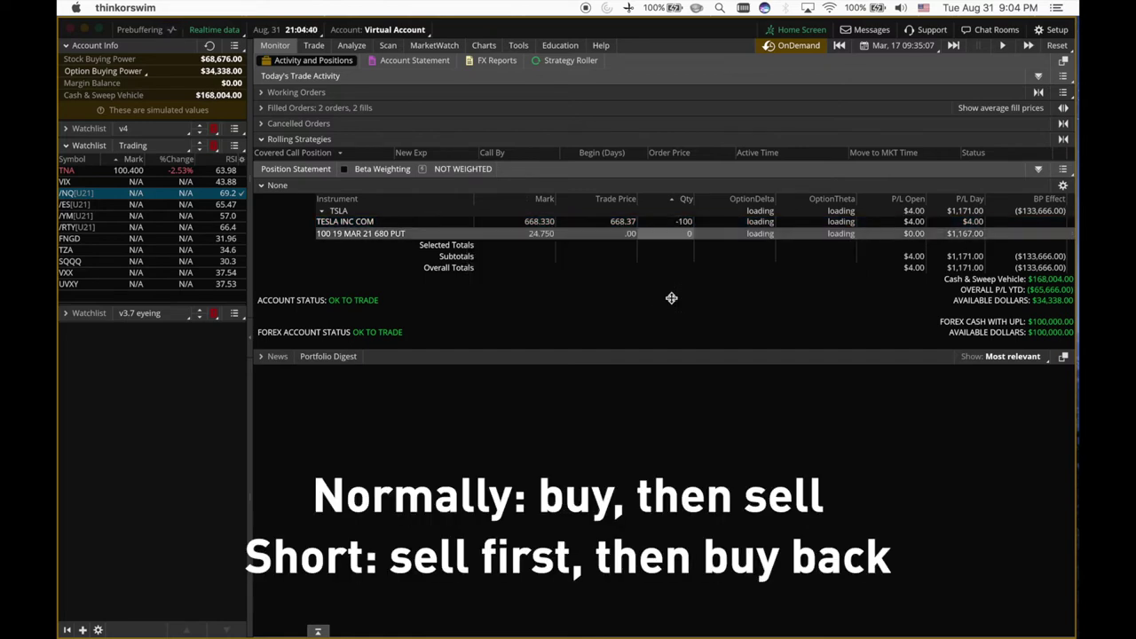
{"action": "left_click", "coordinate": [684, 224]}
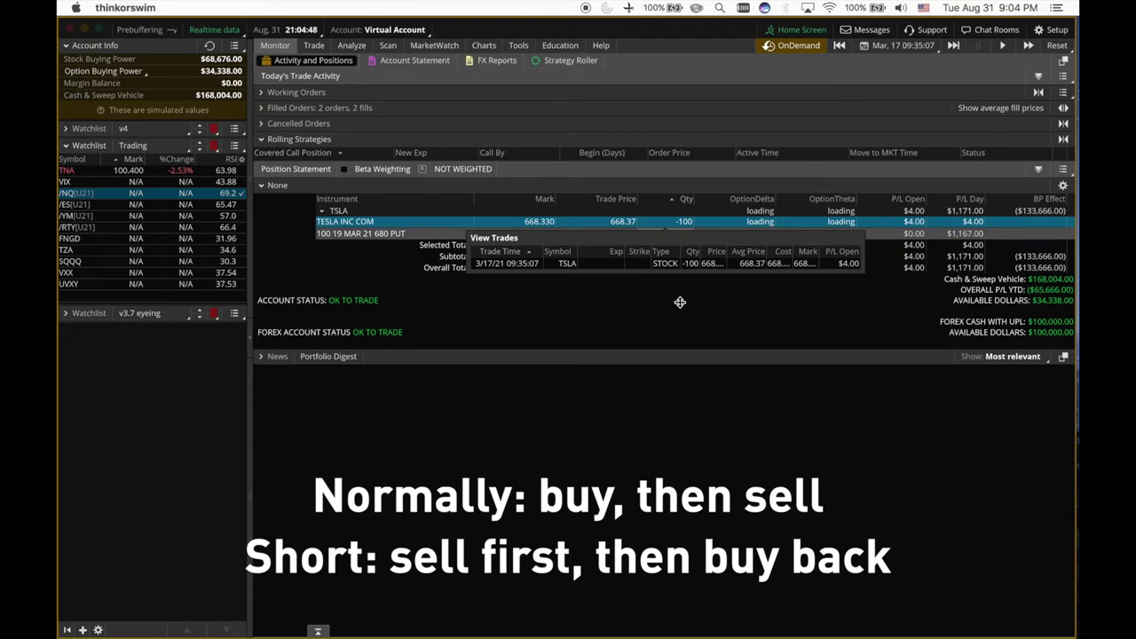
{"action": "left_click", "coordinate": [690, 227]}
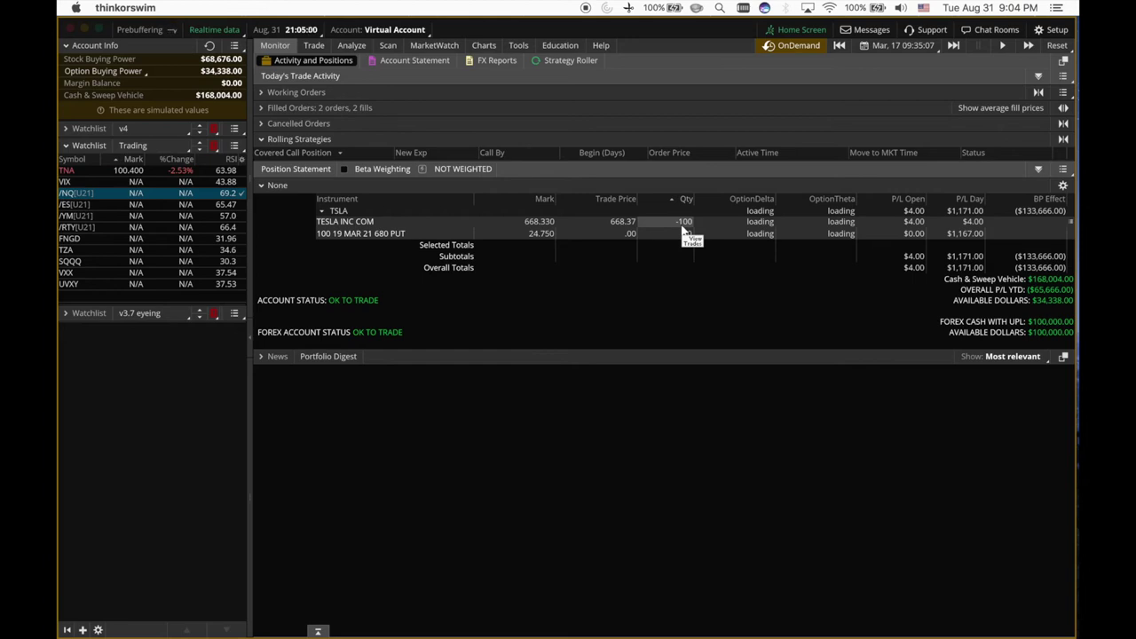
{"action": "left_click", "coordinate": [684, 227]}
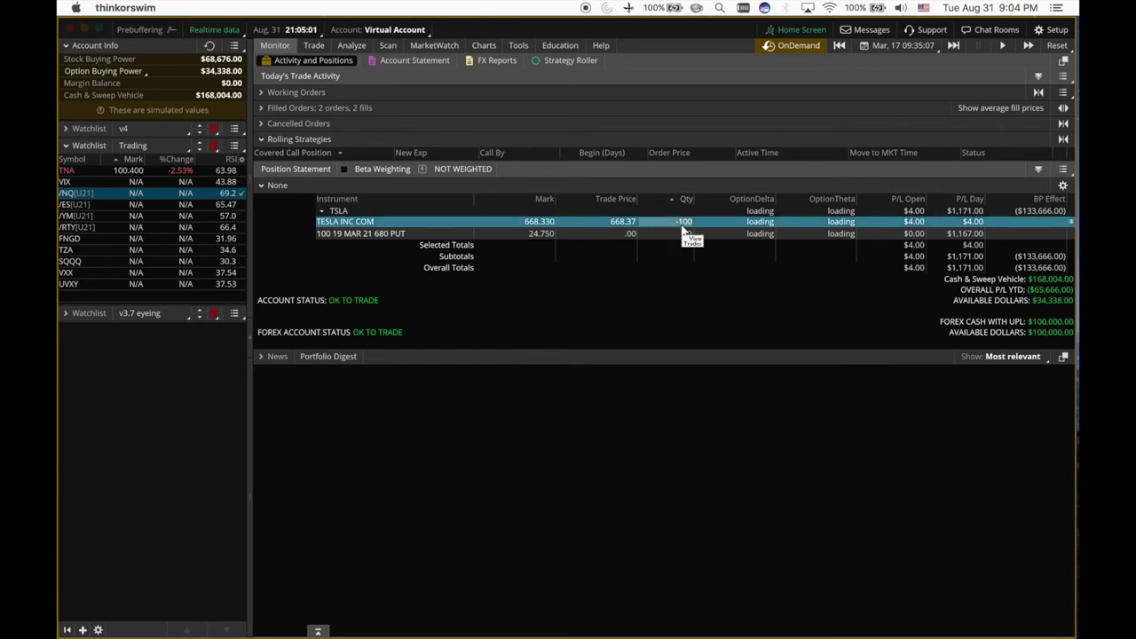
{"action": "left_click", "coordinate": [380, 224]}
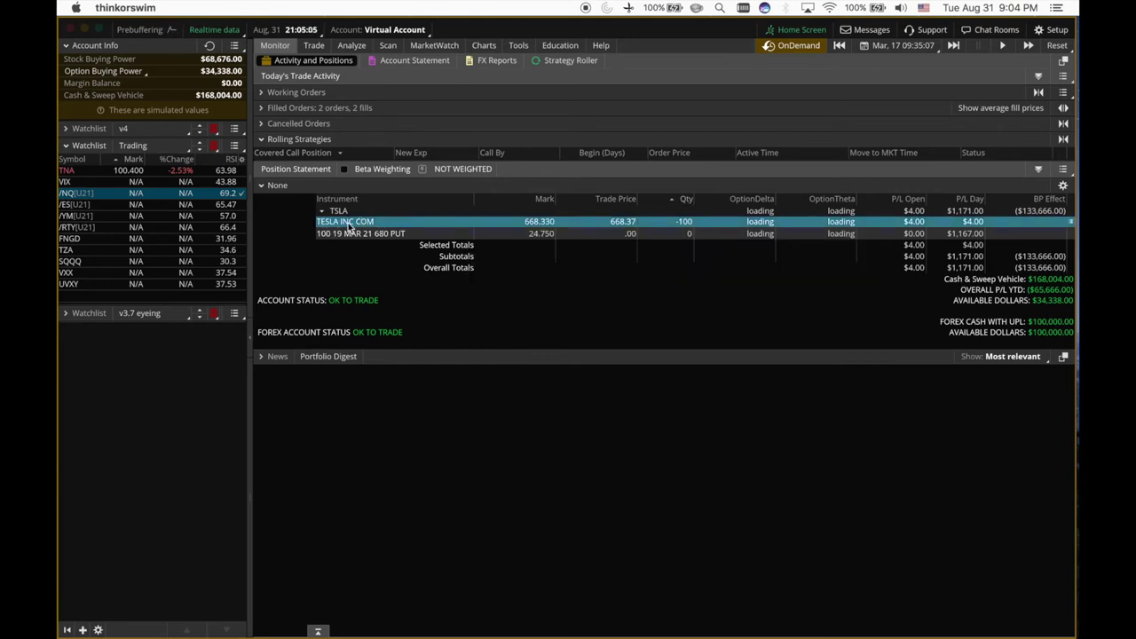
- Buy back the 100 short TSLA shares with a closing order at a 668.45 limit
{"action": "right_click", "coordinate": [679, 231]}
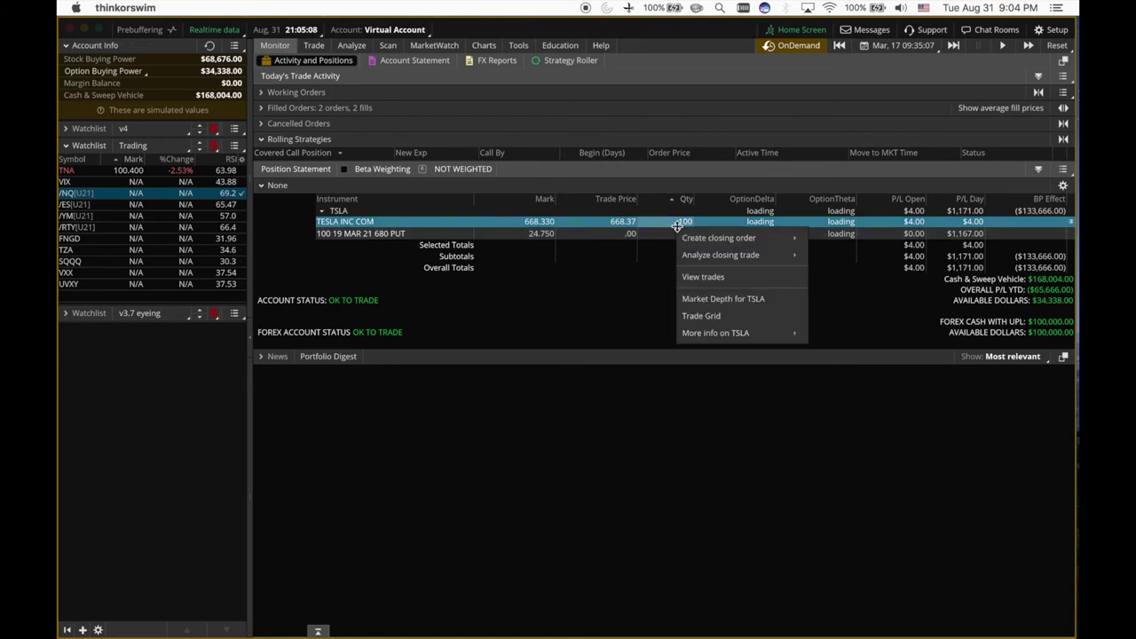
{"action": "mouse_move", "coordinate": [714, 238]}
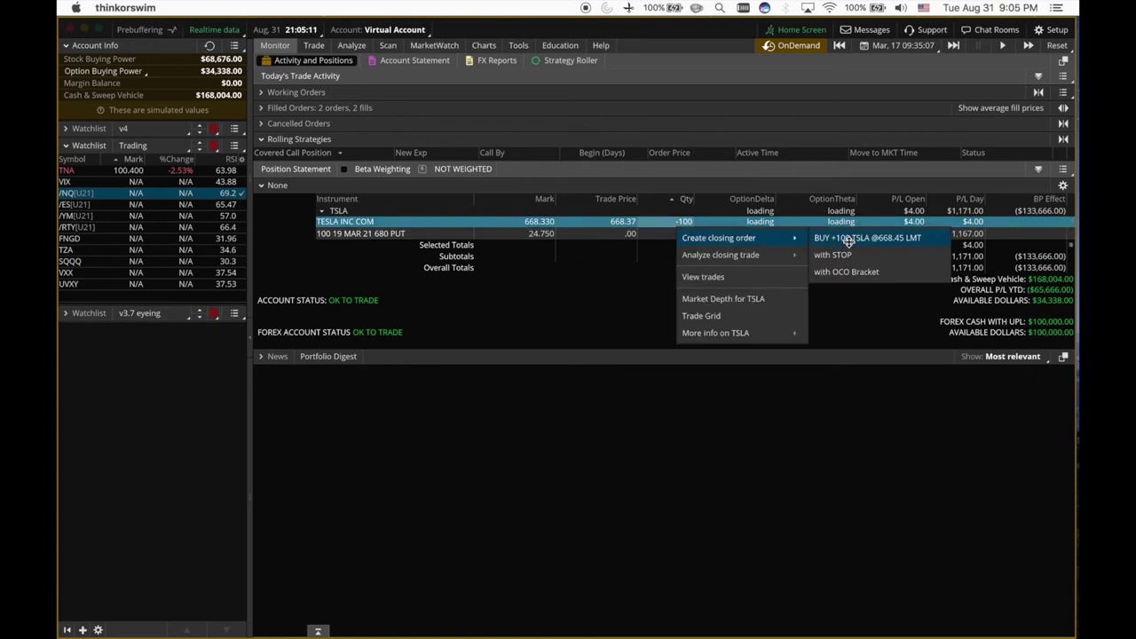
{"action": "left_click", "coordinate": [898, 240]}
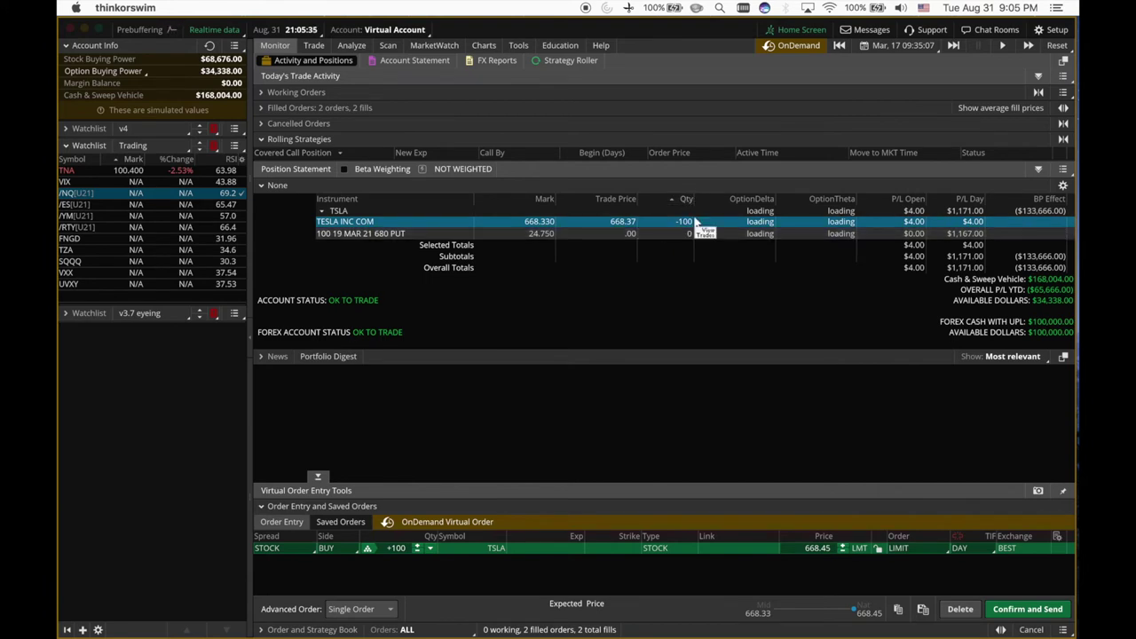
{"action": "left_click", "coordinate": [379, 234]}
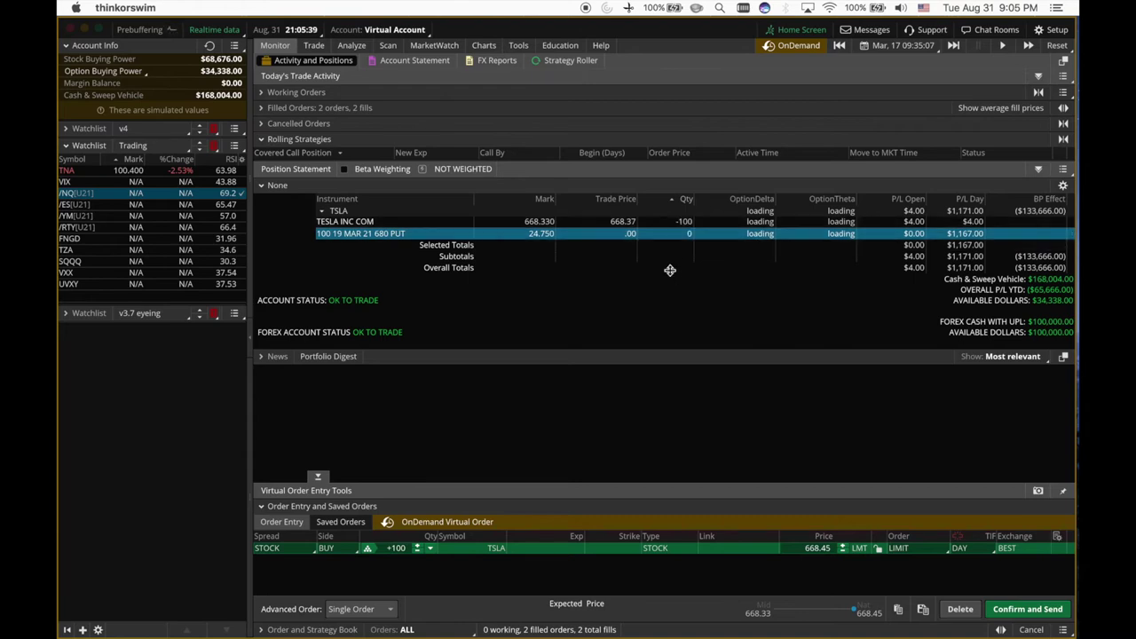
{"action": "left_click", "coordinate": [634, 224]}
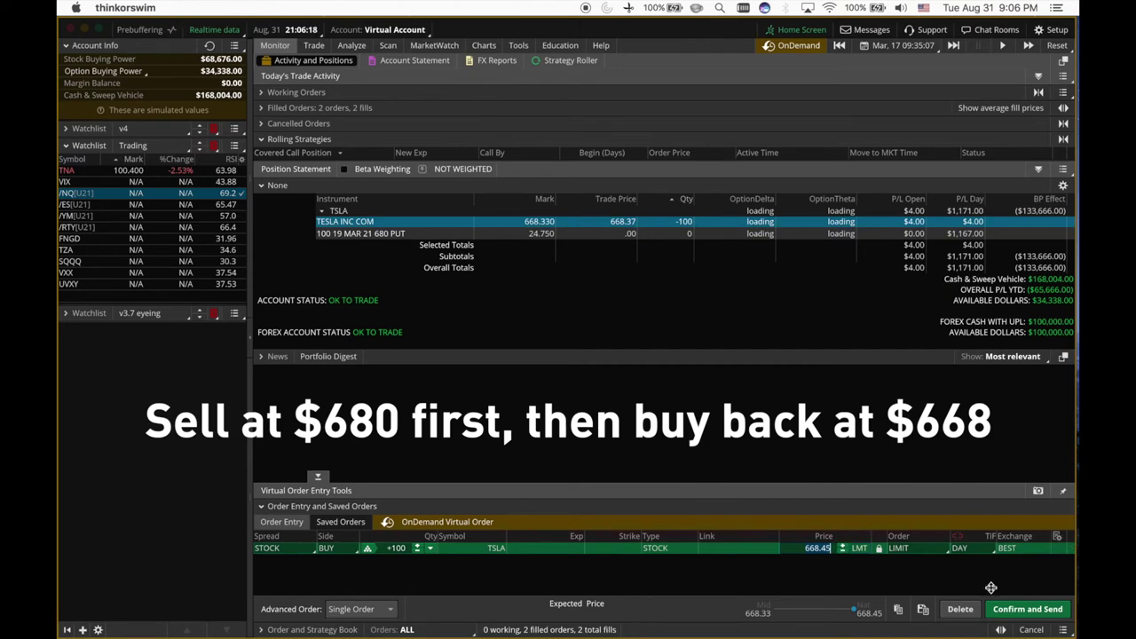
{"action": "left_click", "coordinate": [1017, 610]}
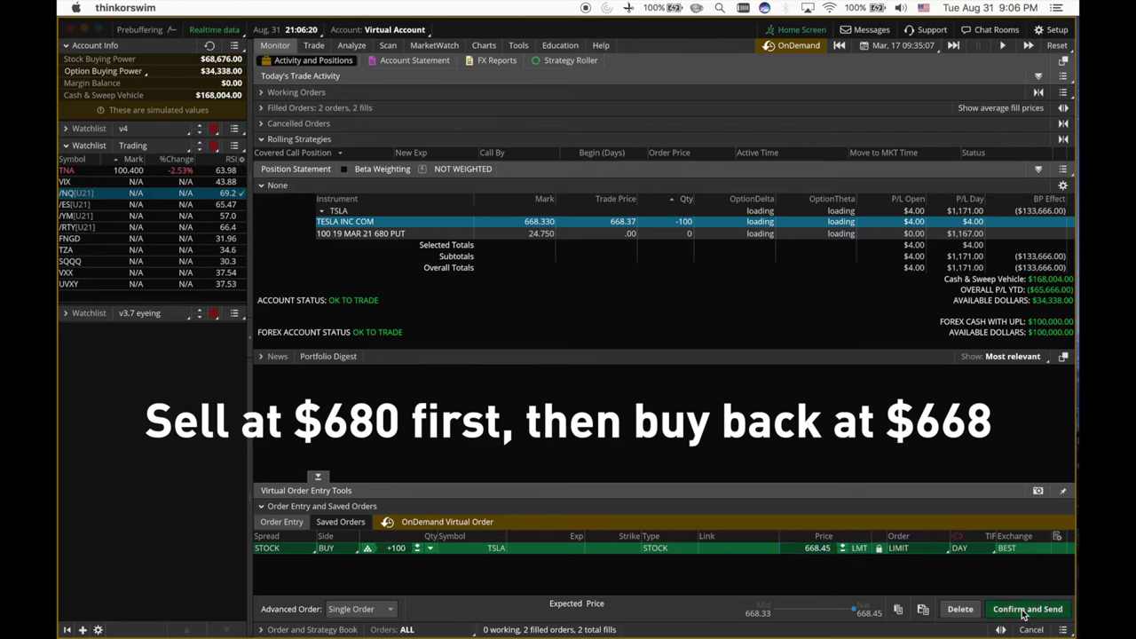
{"action": "left_click", "coordinate": [1032, 603]}
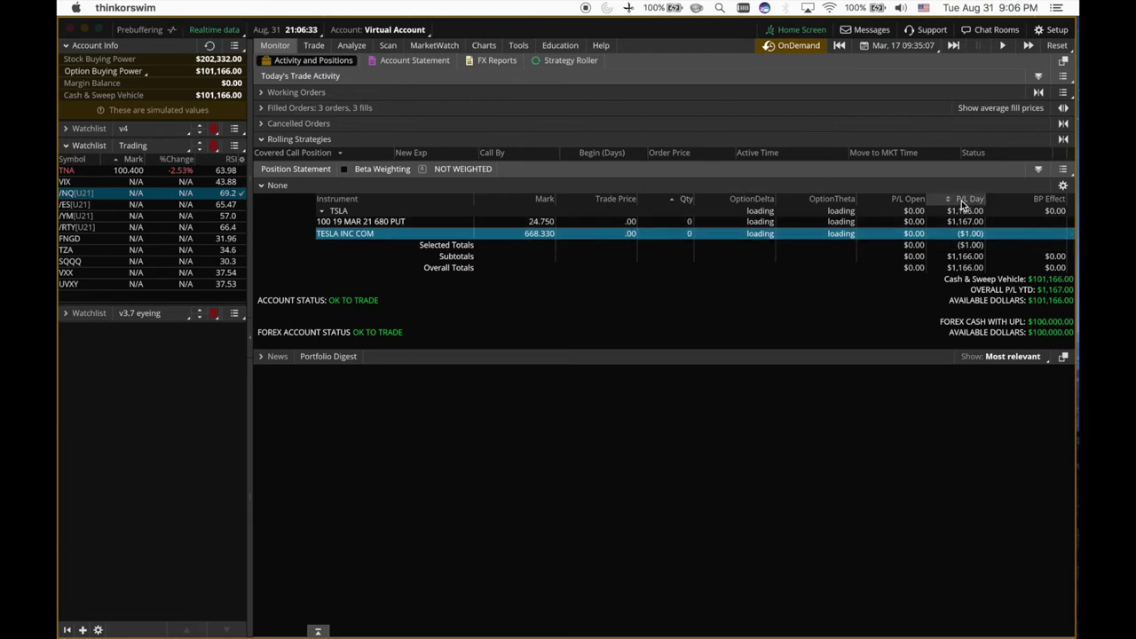
- Select the remaining 19 MAR 21 680 put position after the share buy-back fills
{"action": "left_click", "coordinate": [987, 223]}
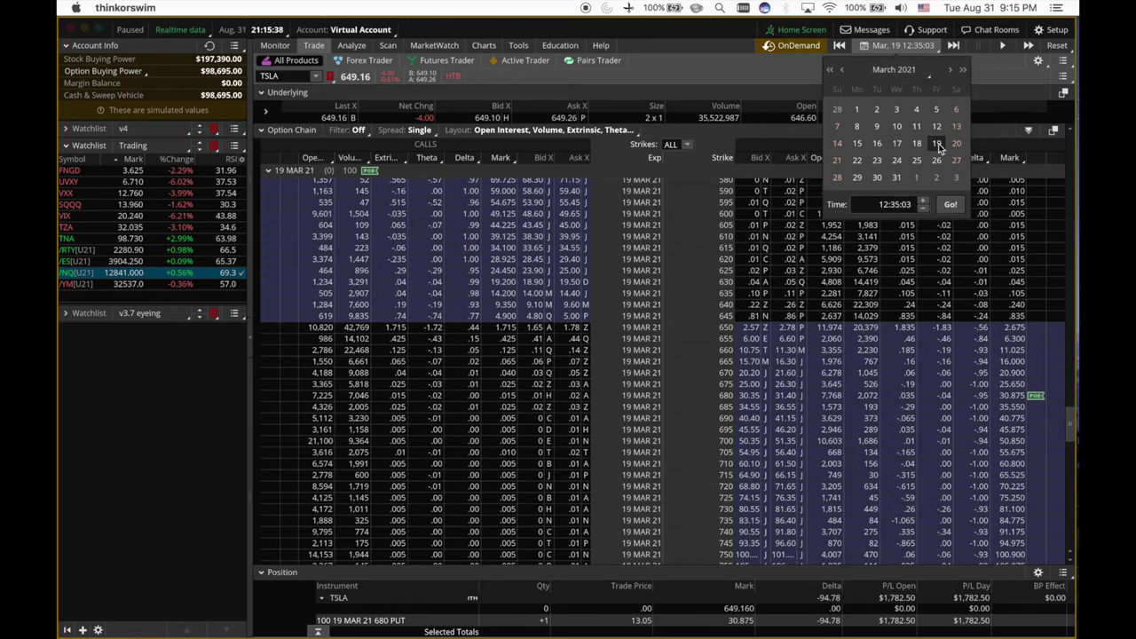
- Jump the OnDemand replay to March 19 at 12:35 and reopen the date picker
{"action": "left_click", "coordinate": [952, 205]}
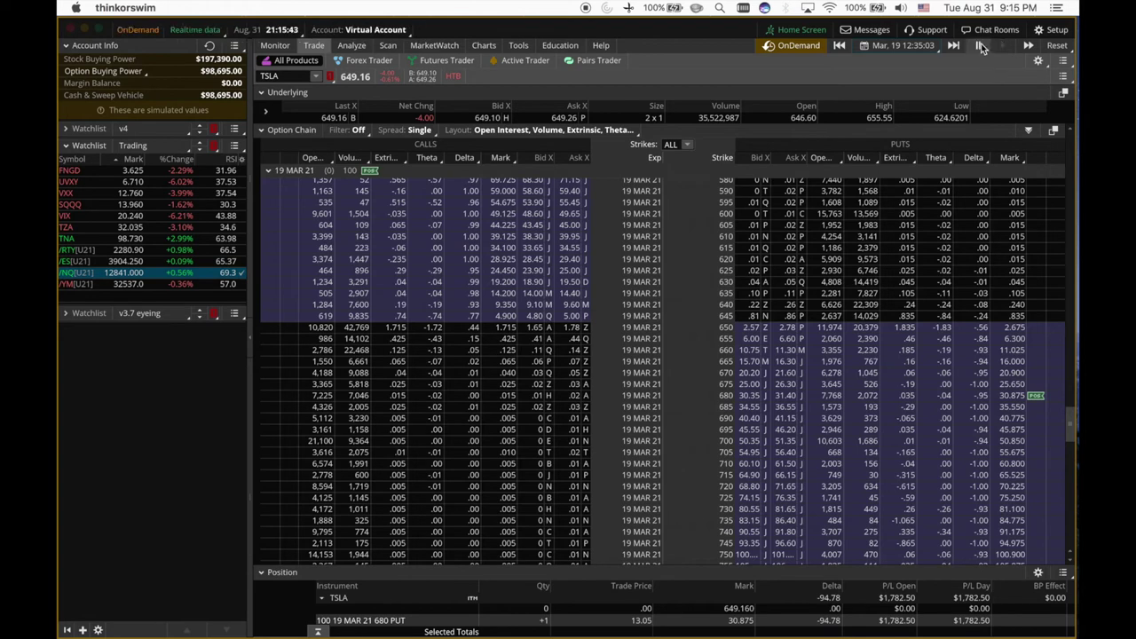
{"action": "left_click", "coordinate": [921, 46]}
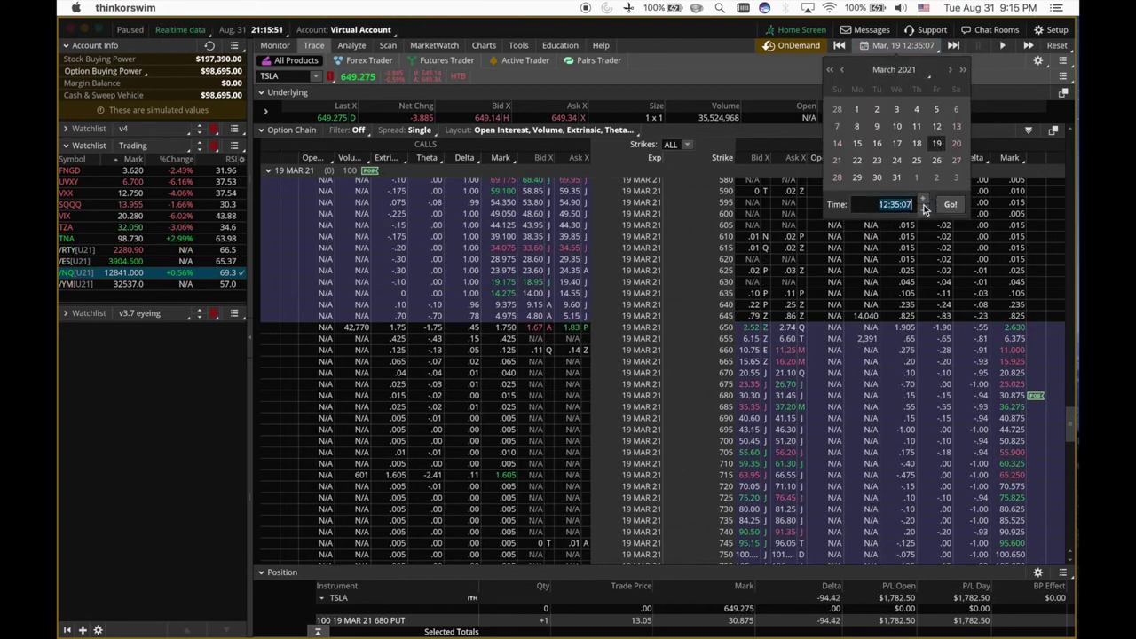
- Advance the replay to 12:35:07 and stage selling the 680 put at a 30.30 limit
{"action": "left_click", "coordinate": [951, 205]}
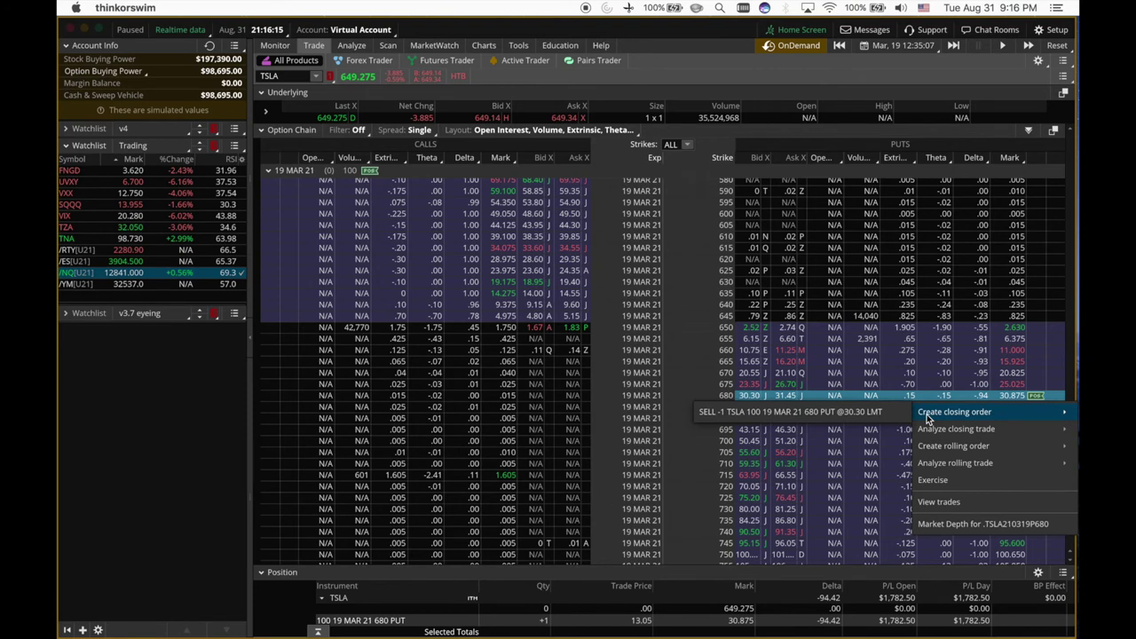
{"action": "left_click", "coordinate": [790, 414]}
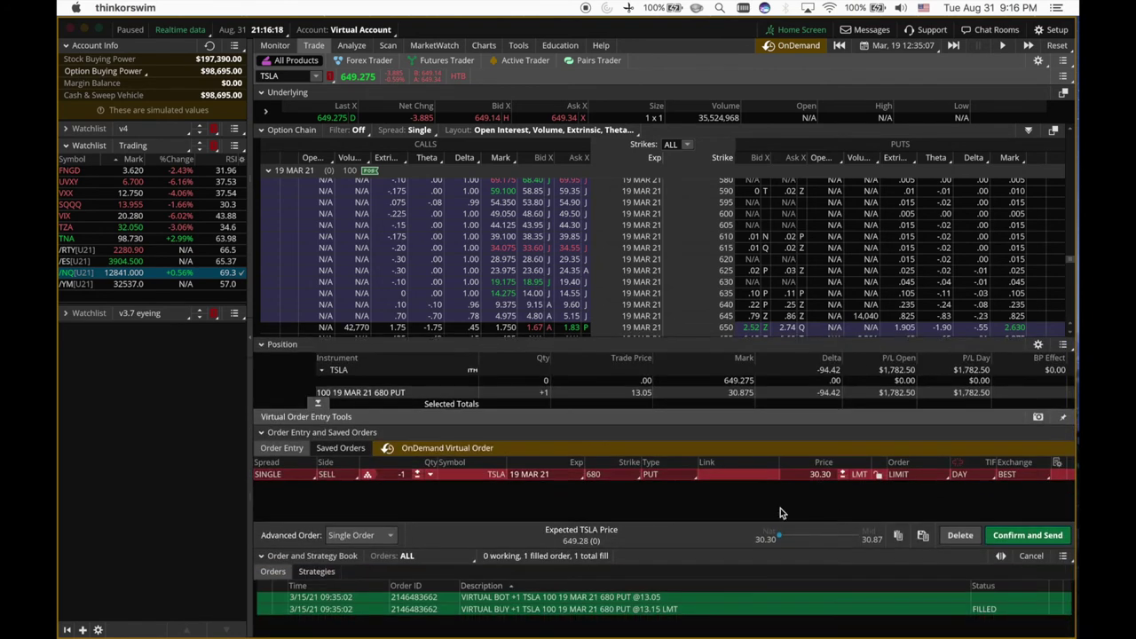
{"action": "left_click", "coordinate": [262, 557]}
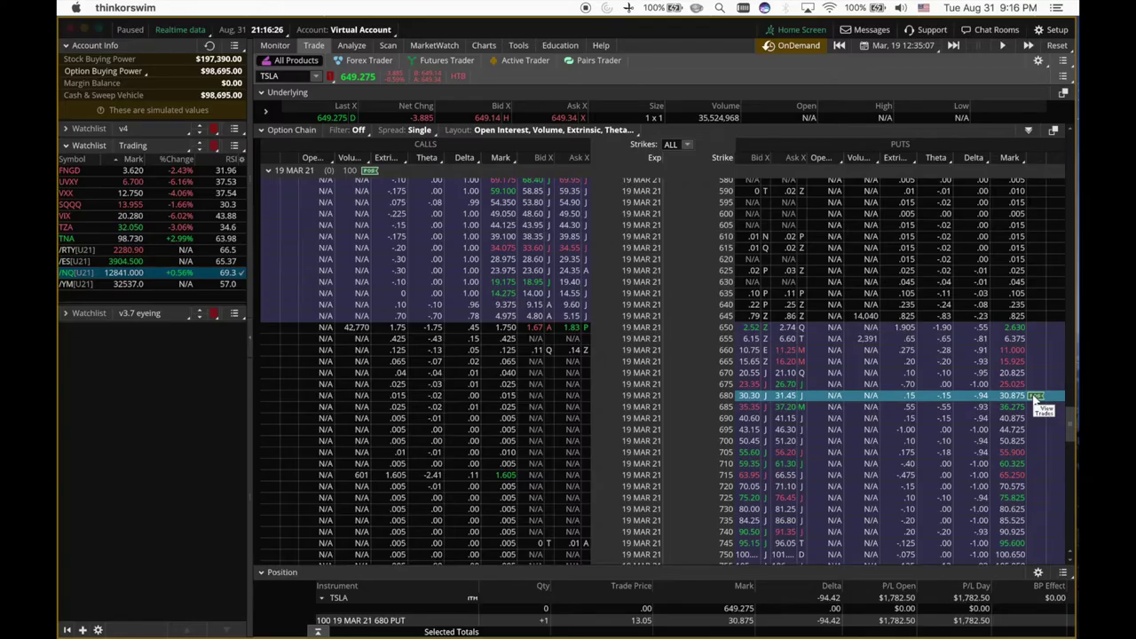
{"action": "right_click", "coordinate": [1035, 399]}
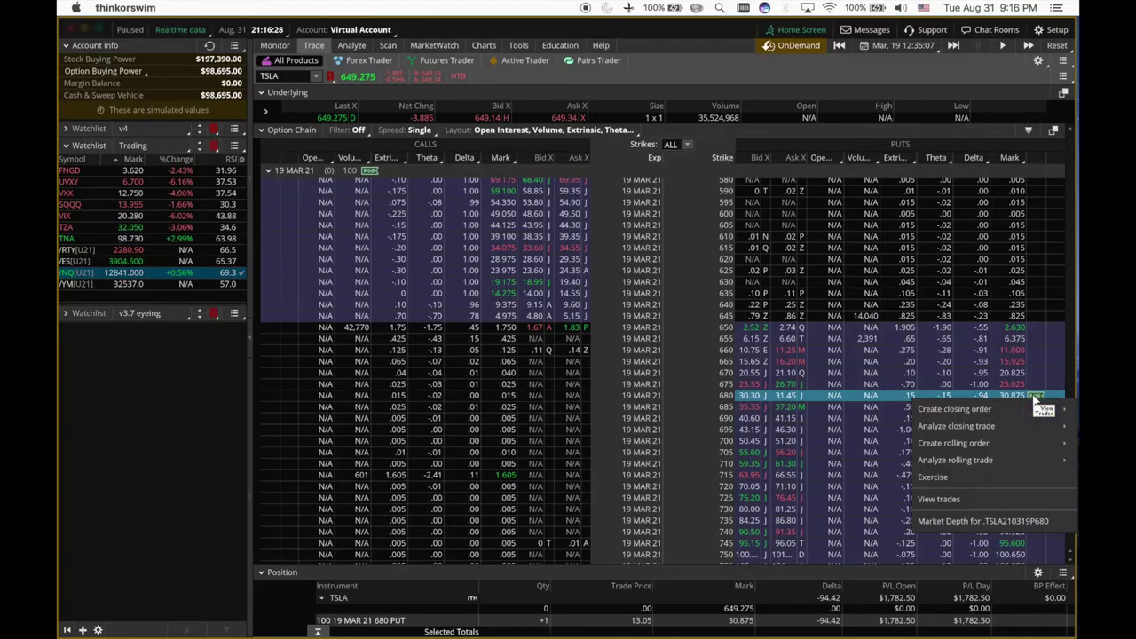
{"action": "left_click", "coordinate": [958, 482]}
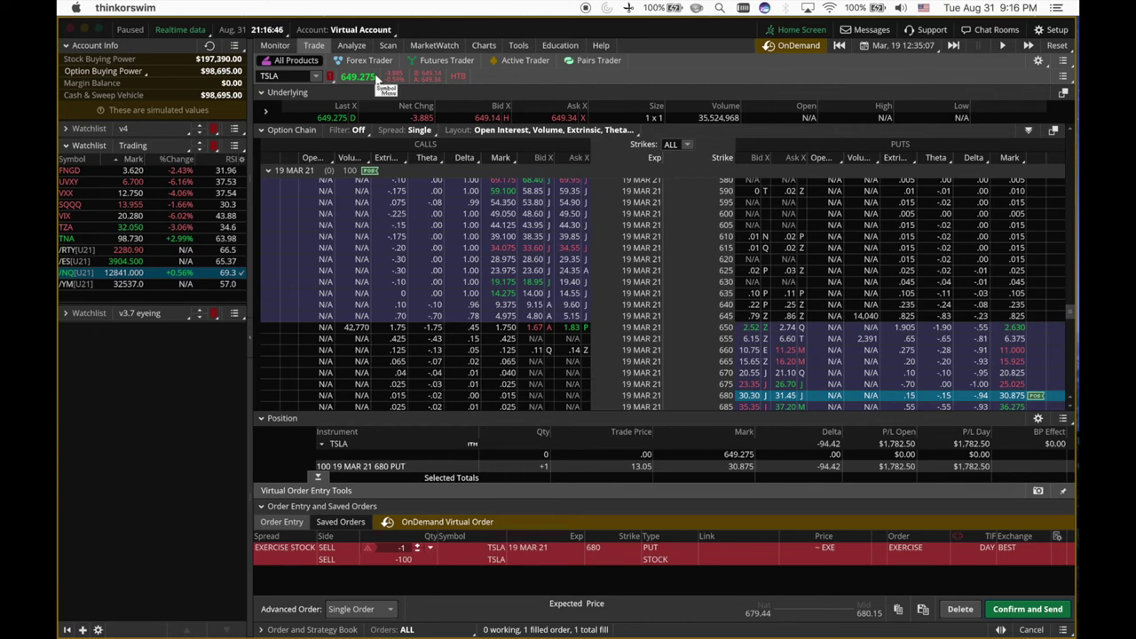
{"action": "left_click", "coordinate": [963, 611]}
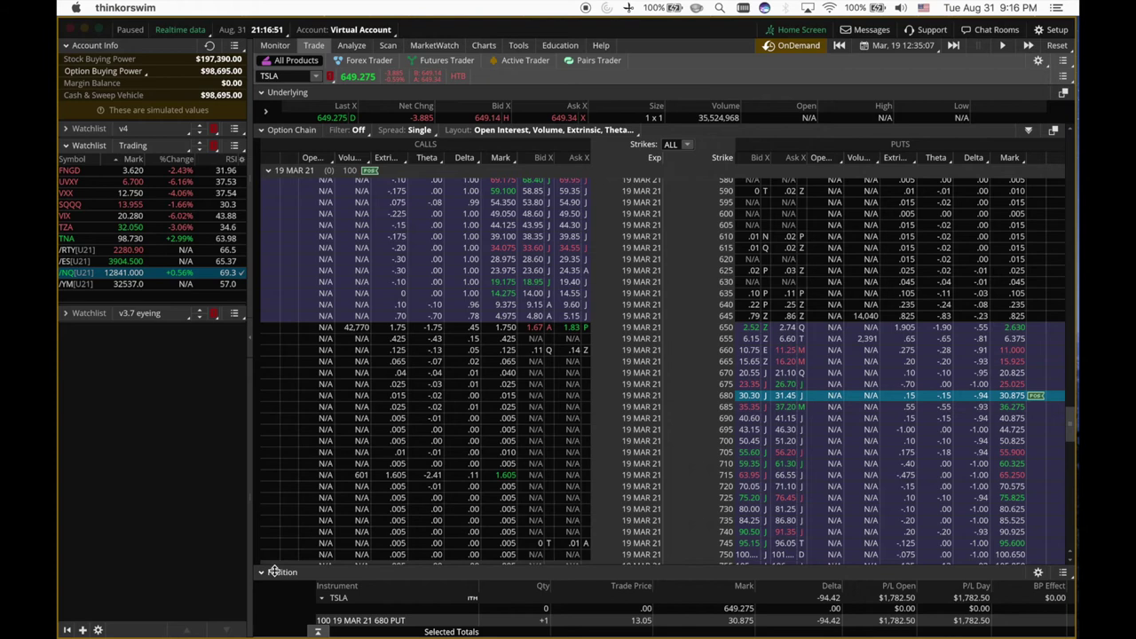
- Collapse the positions panel and scroll the TSLA option chain to show more strikes
{"action": "left_click", "coordinate": [259, 572]}
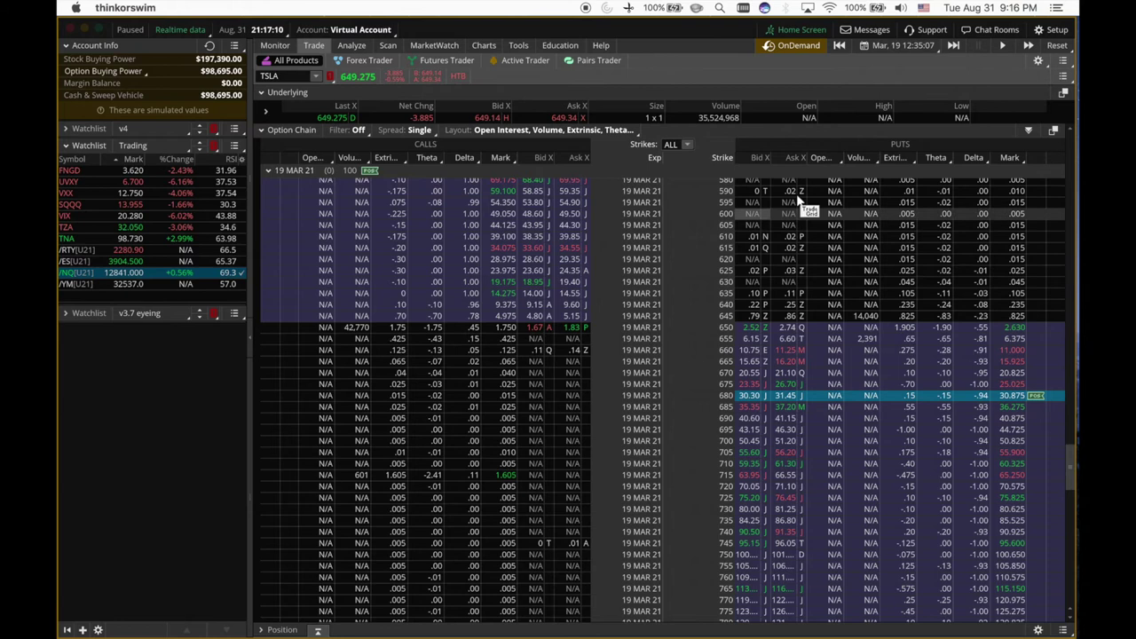
{"action": "scroll", "coordinate": [879, 266], "scroll_direction": "up", "scroll_amount": 3}
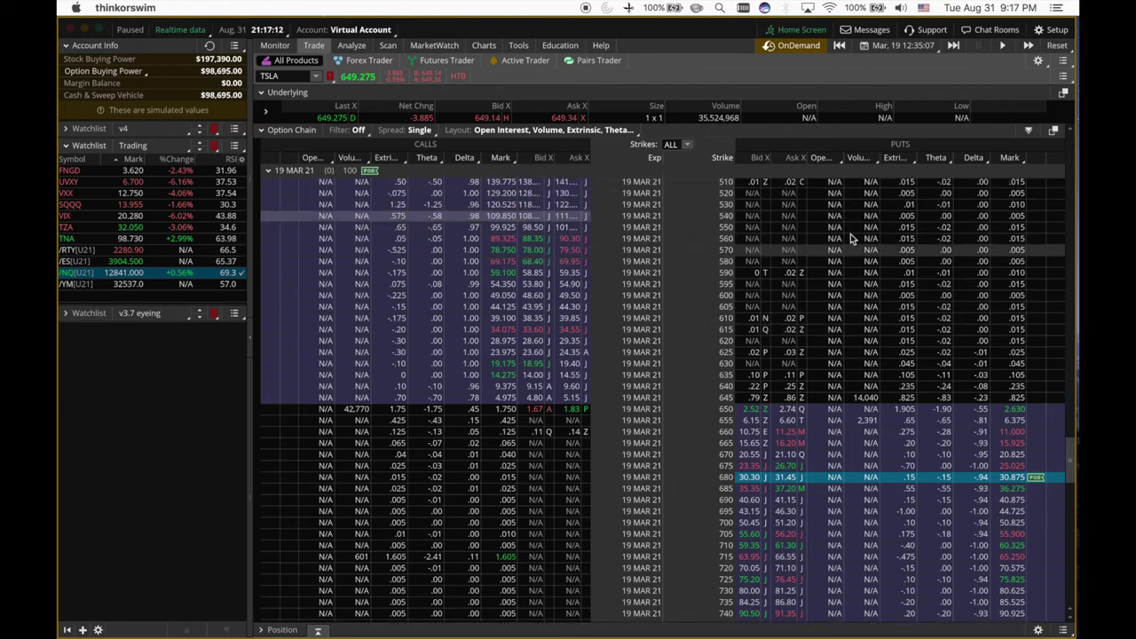
{"action": "scroll", "coordinate": [793, 519], "scroll_direction": "down", "scroll_amount": 3}
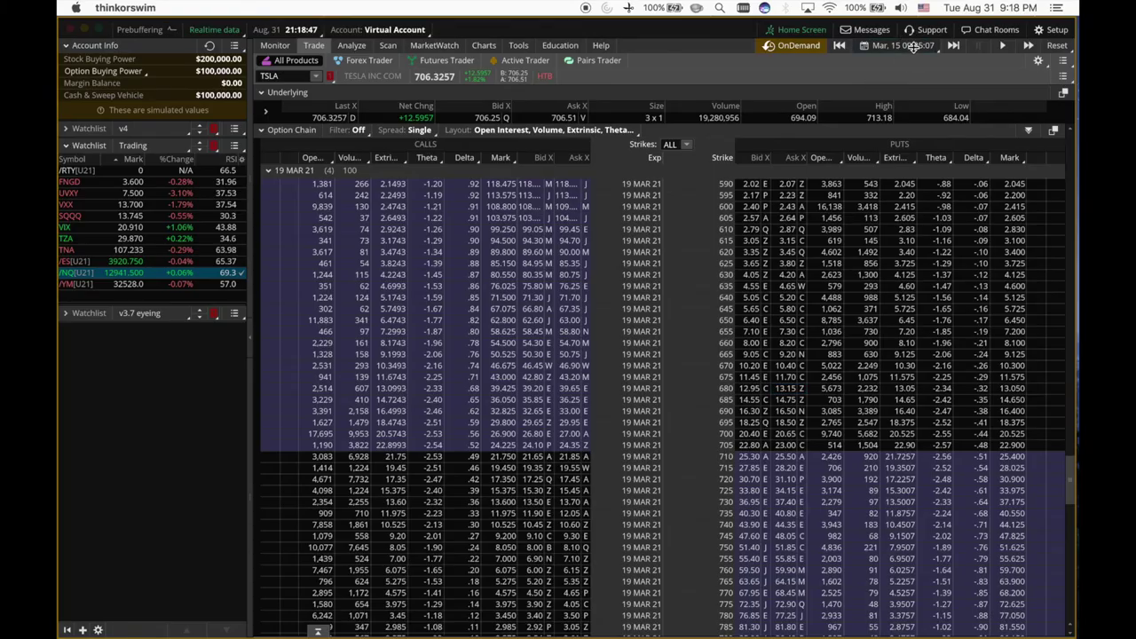
{"action": "left_click", "coordinate": [887, 46]}
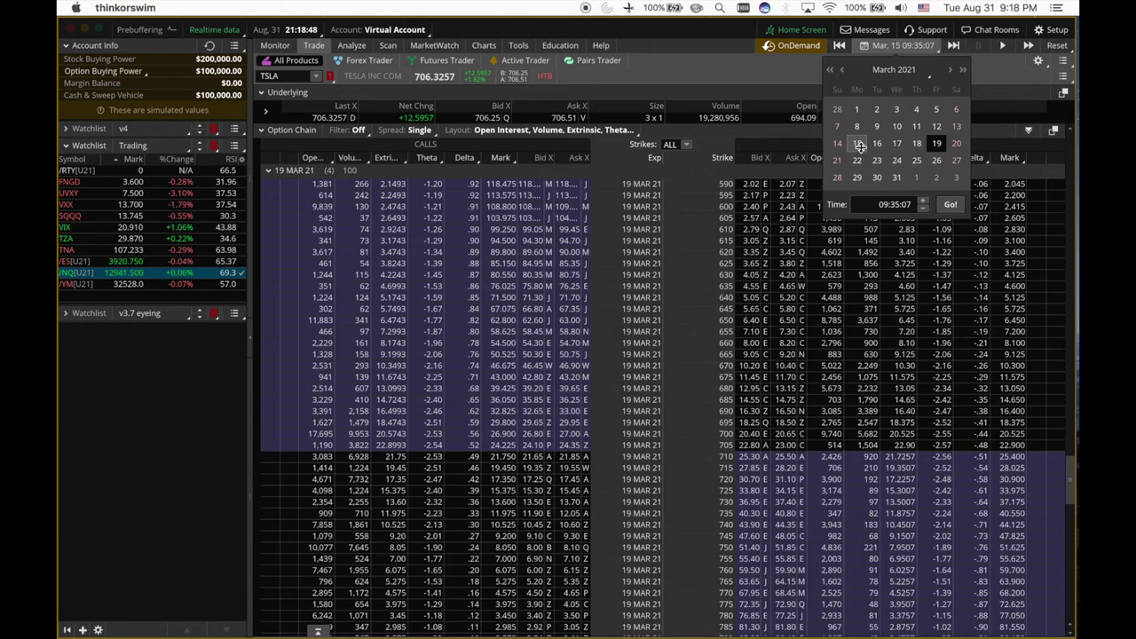
- Buy one TSLA 19 MAR 21 640 put at a 5.20 limit on the March 15 replay
{"action": "left_click_drag", "start_coordinate": [870, 205], "coordinate": [920, 205]}
{"action": "left_click", "coordinate": [754, 77]}
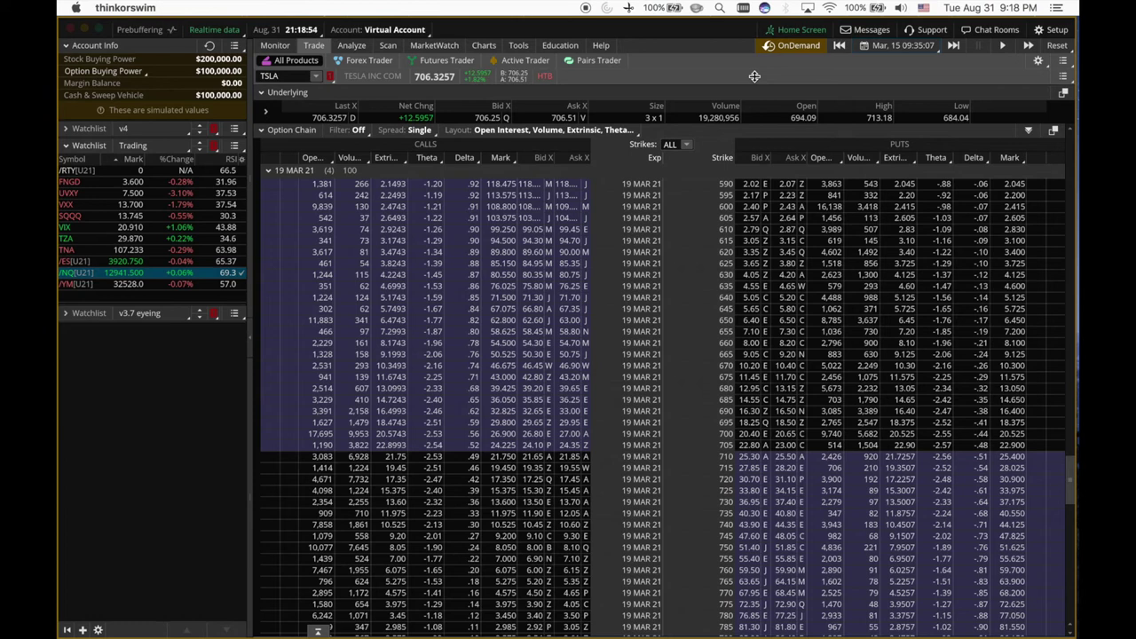
{"action": "left_click", "coordinate": [788, 301]}
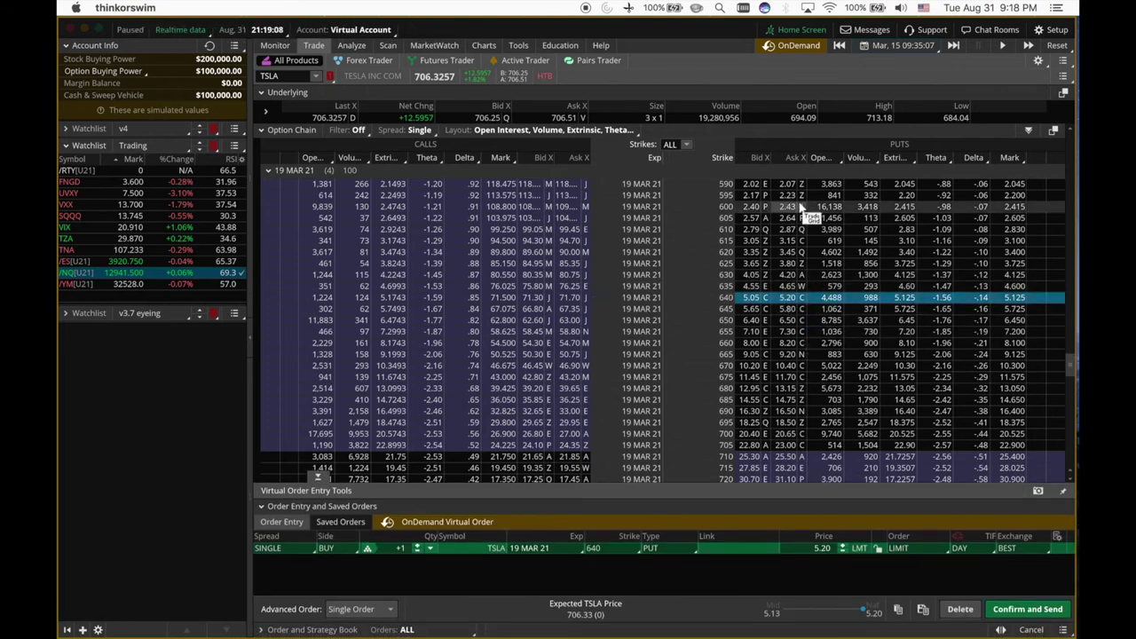
{"action": "left_click", "coordinate": [1027, 609]}
{"action": "left_click", "coordinate": [1050, 602]}
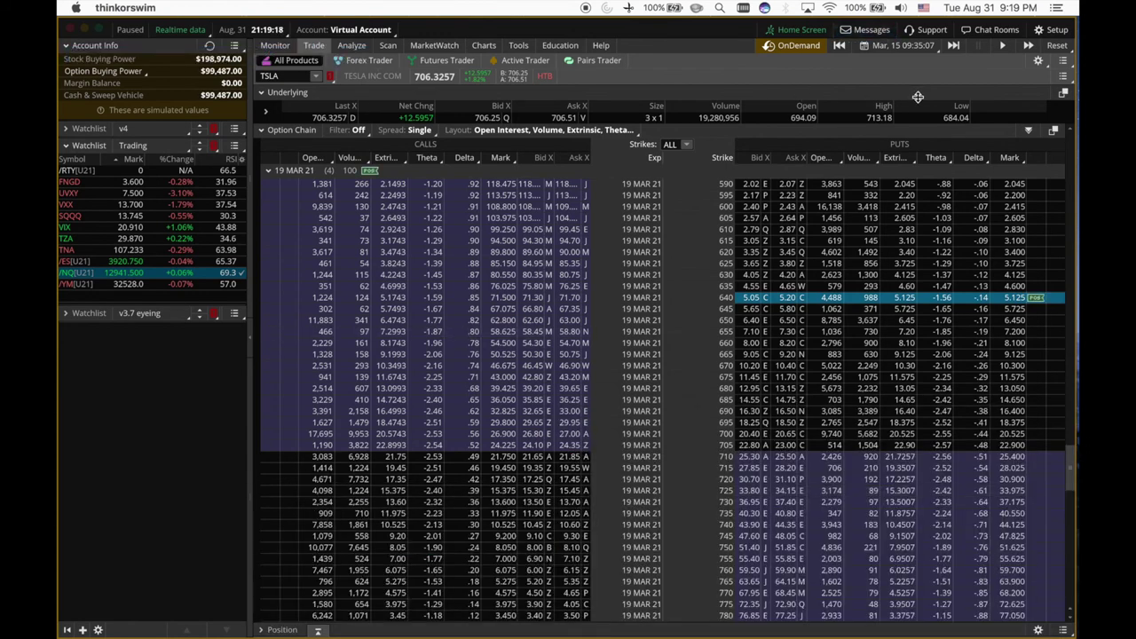
{"action": "left_click", "coordinate": [888, 46]}
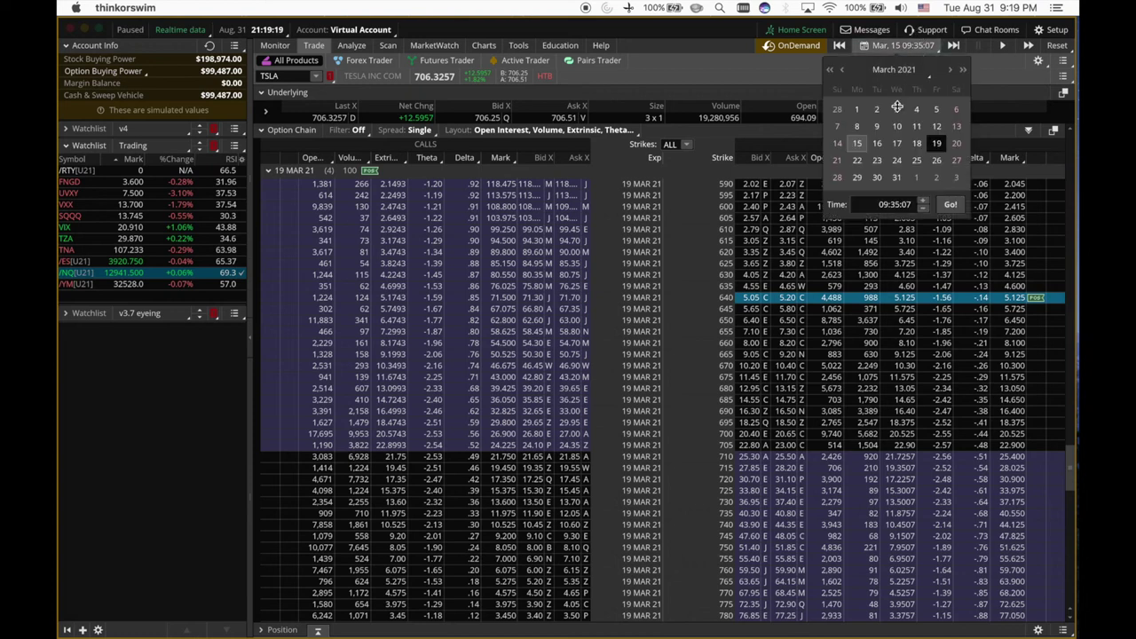
- Jump the replay to March 19, 12:35:07 and check the 640 put's open P/L
{"action": "left_click", "coordinate": [937, 143]}
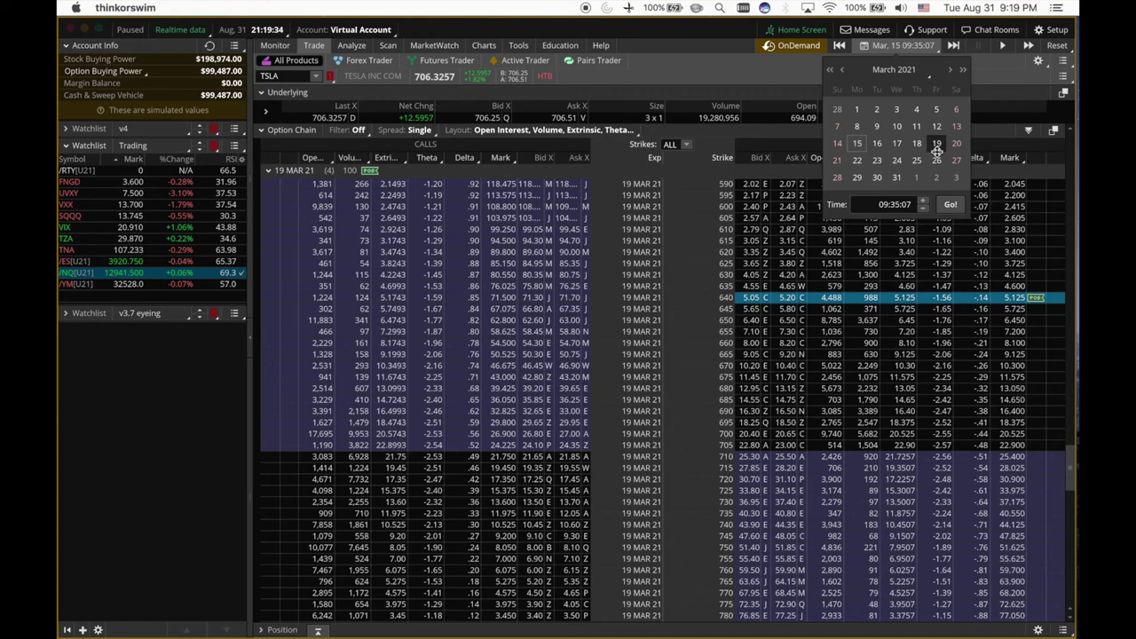
{"action": "left_click", "coordinate": [883, 205]}
{"action": "type", "text": "12"}
{"action": "left_click", "coordinate": [951, 204]}
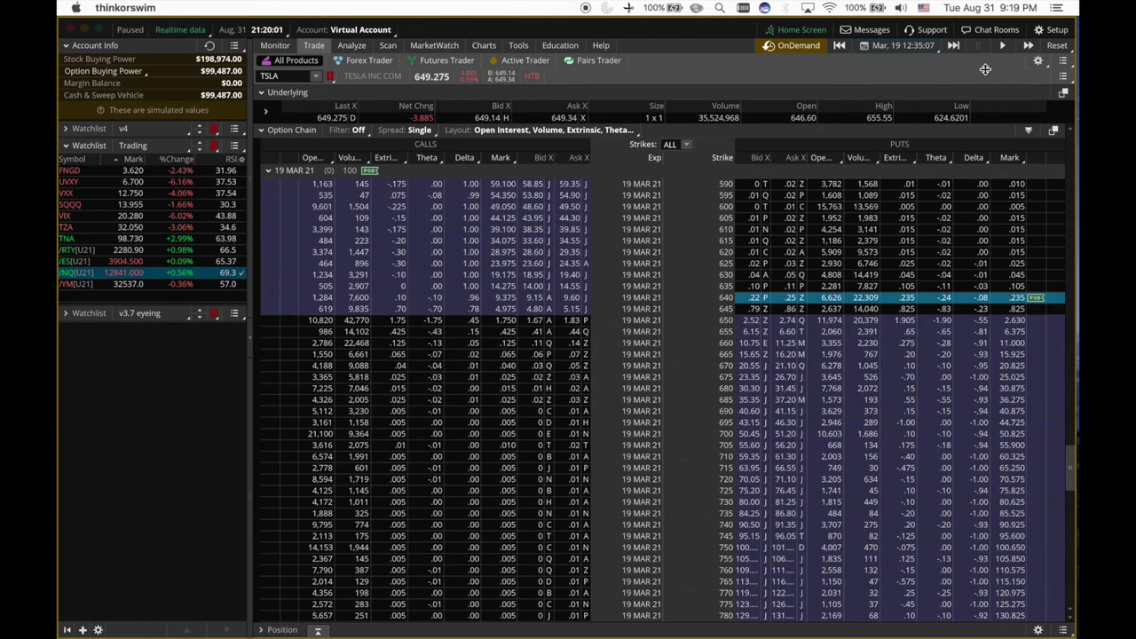
{"action": "scroll", "coordinate": [893, 261], "scroll_direction": "up", "scroll_amount": 2}
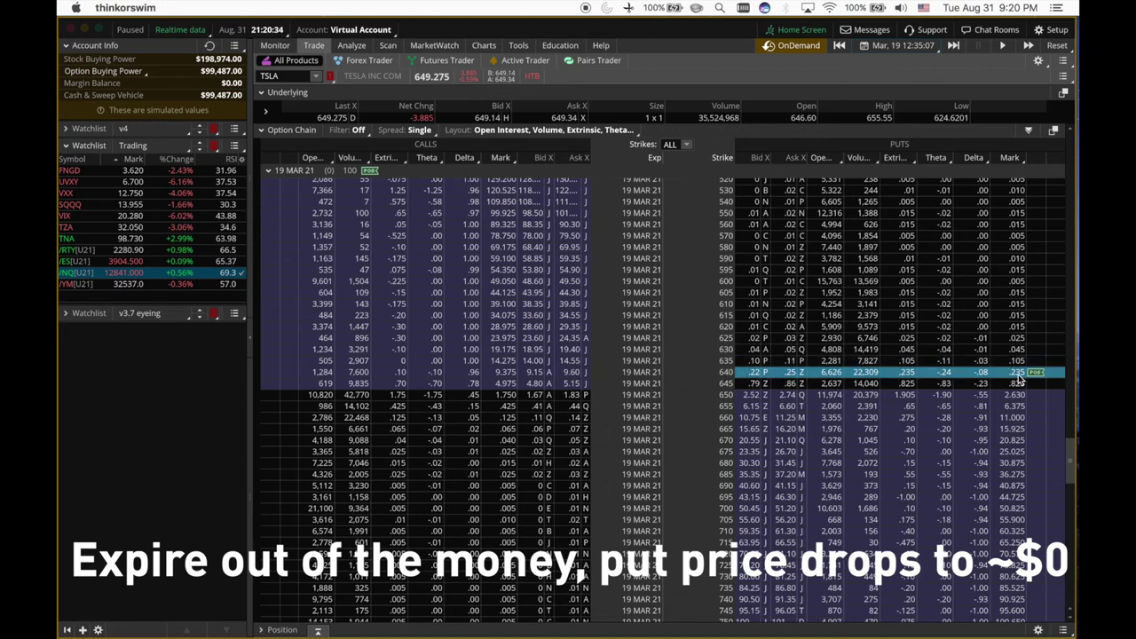
{"action": "left_click", "coordinate": [275, 45]}
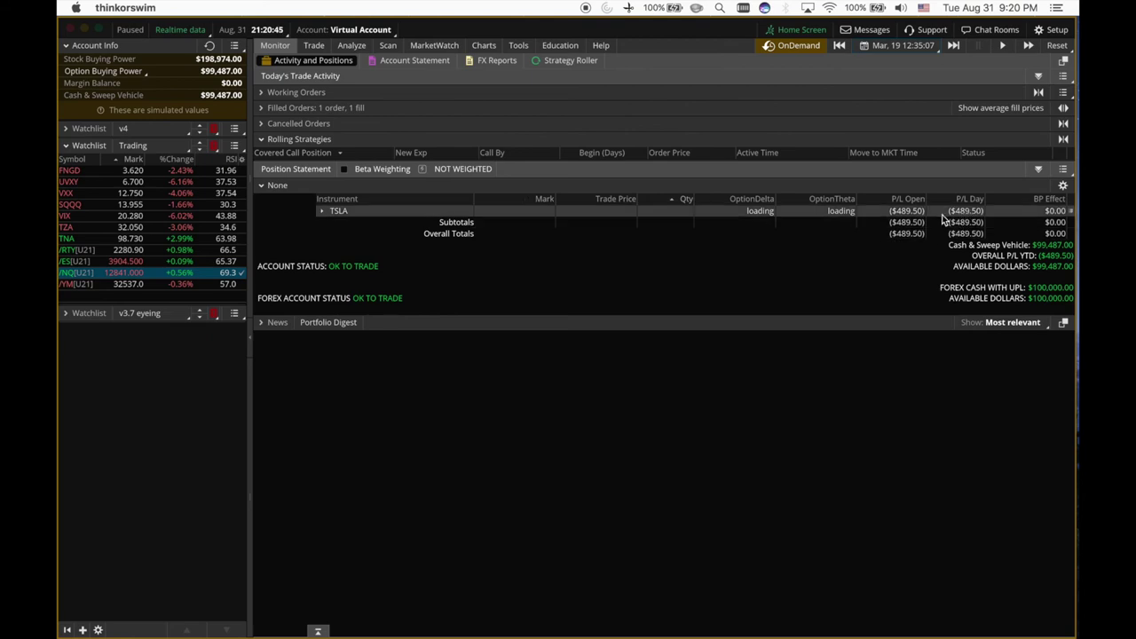
{"action": "left_click", "coordinate": [314, 45]}
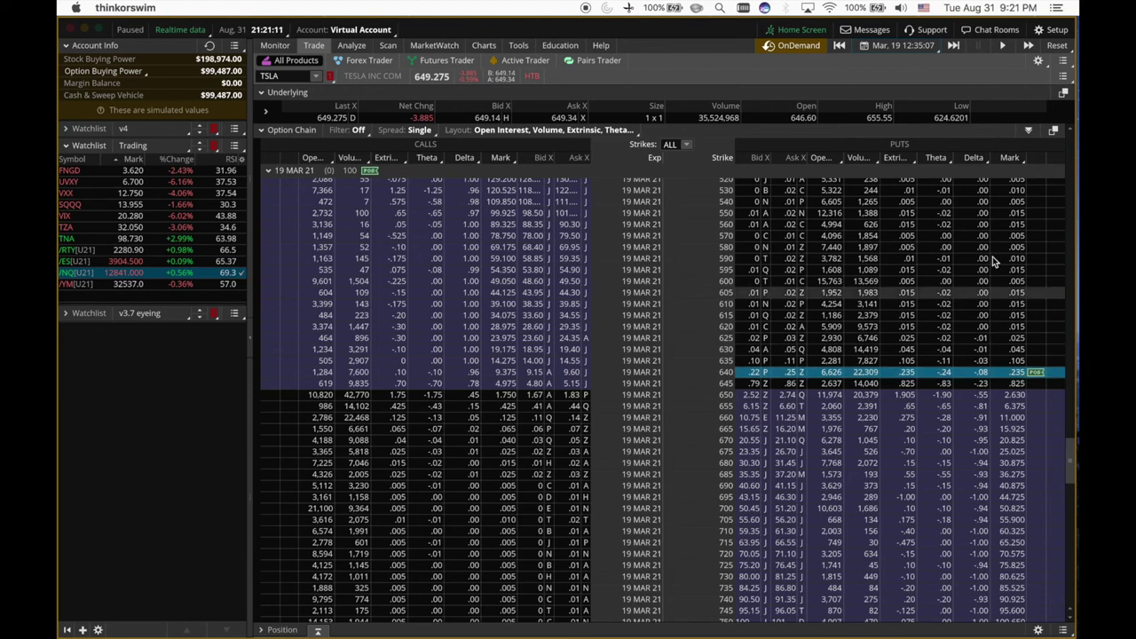
{"action": "left_click", "coordinate": [890, 46]}
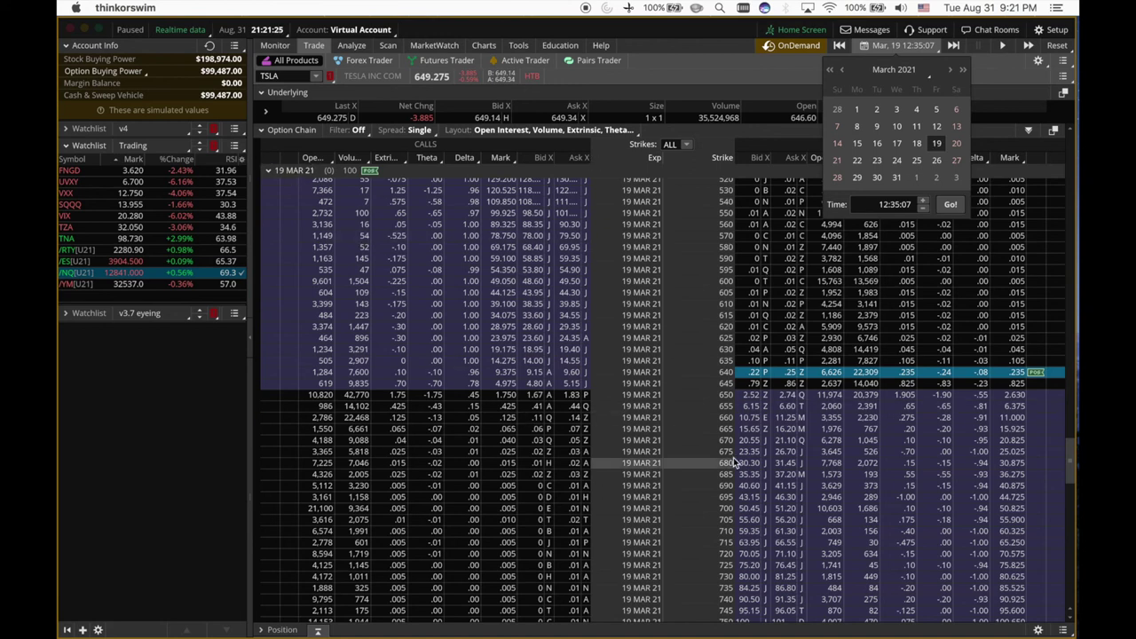
{"action": "left_click", "coordinate": [721, 377]}
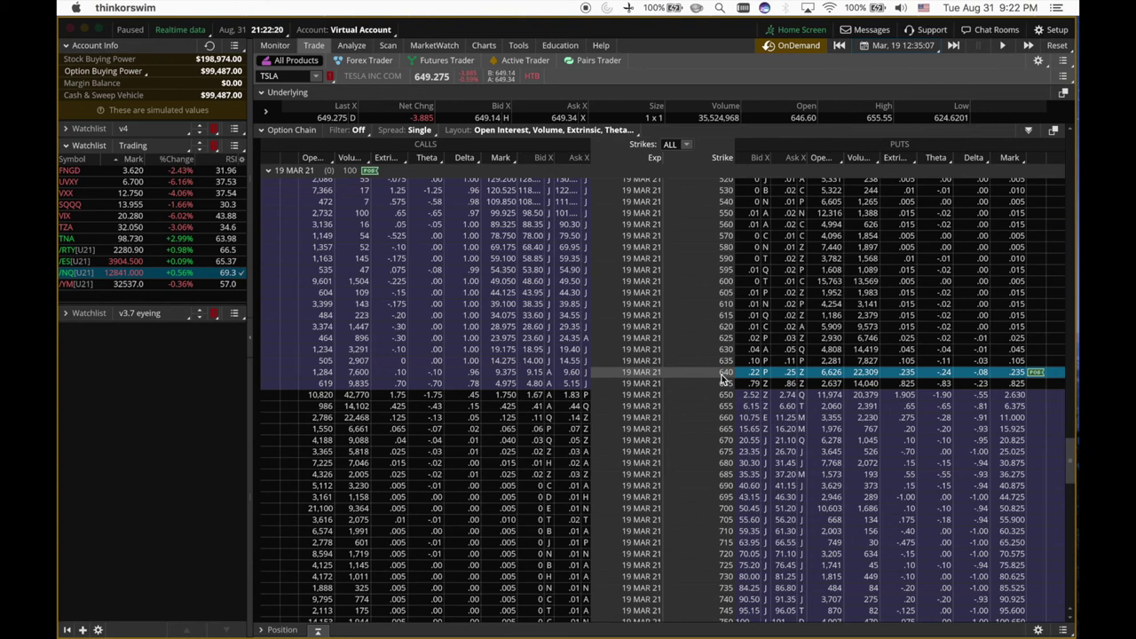
{"action": "left_click", "coordinate": [1039, 377]}
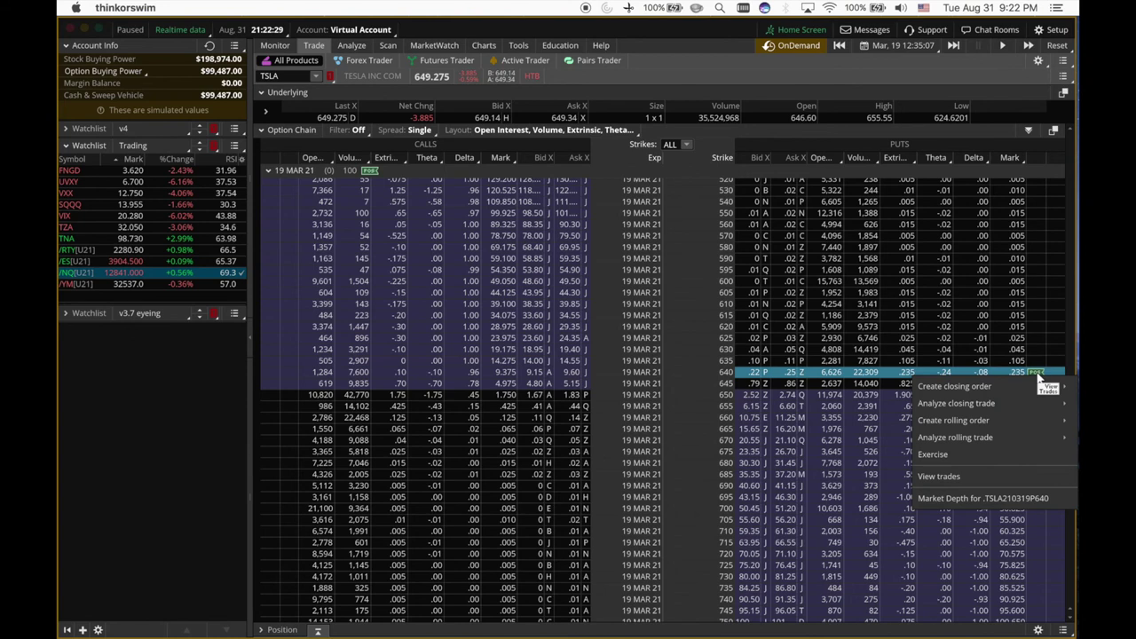
- Discard a 640 put exercise order and stage a closing sell of the put at .21 instead
{"action": "left_click", "coordinate": [956, 456]}
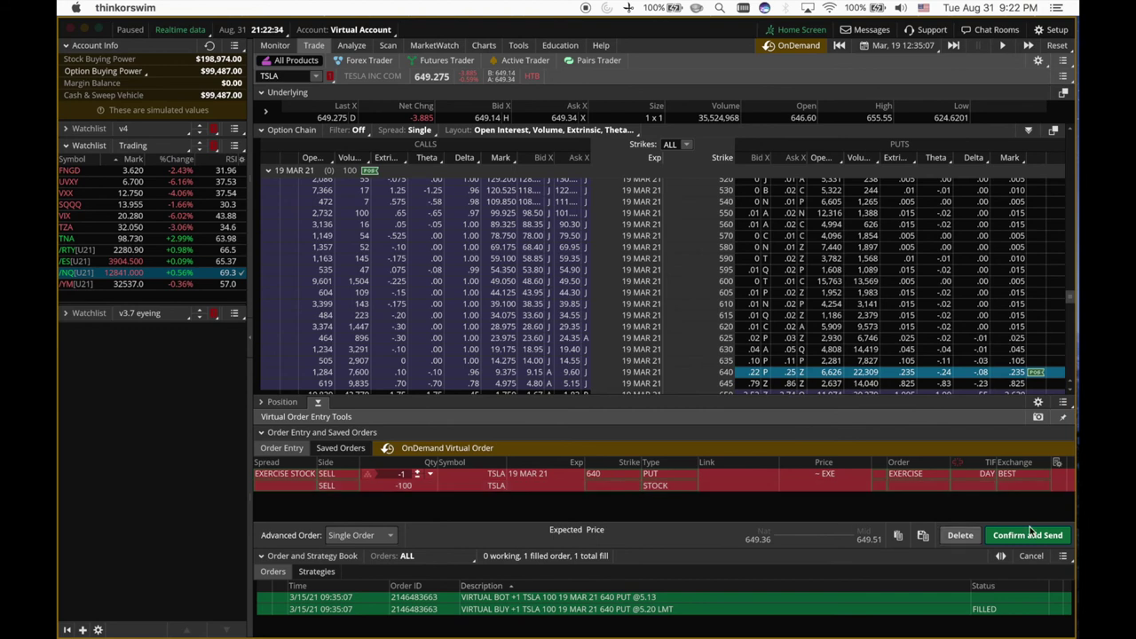
{"action": "left_click", "coordinate": [259, 555]}
{"action": "left_click", "coordinate": [958, 612]}
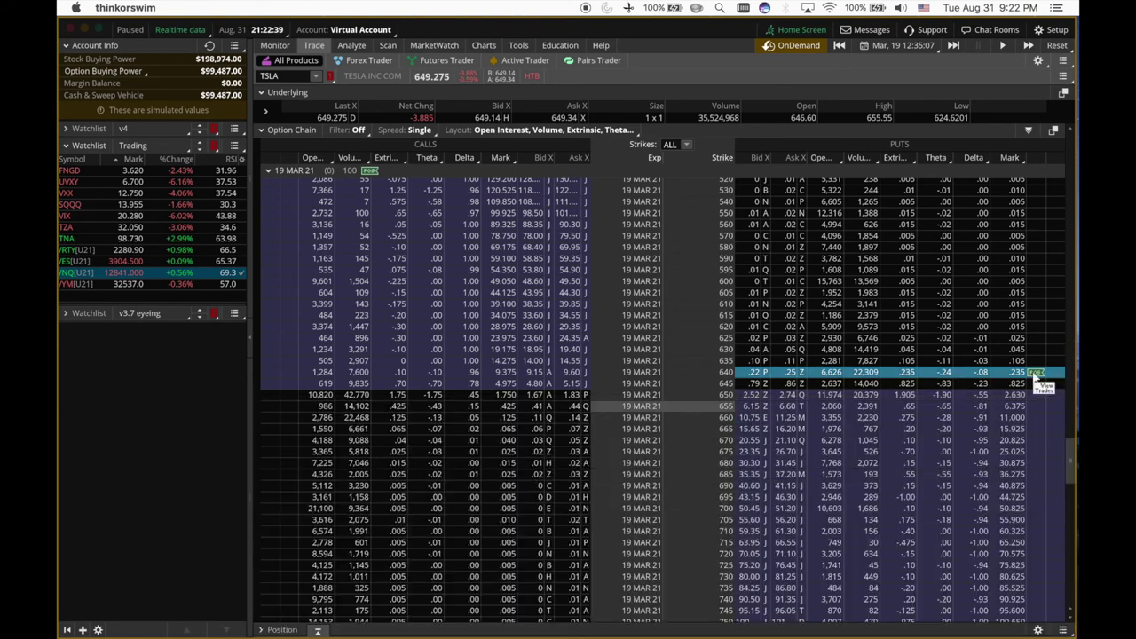
{"action": "right_click", "coordinate": [1035, 377]}
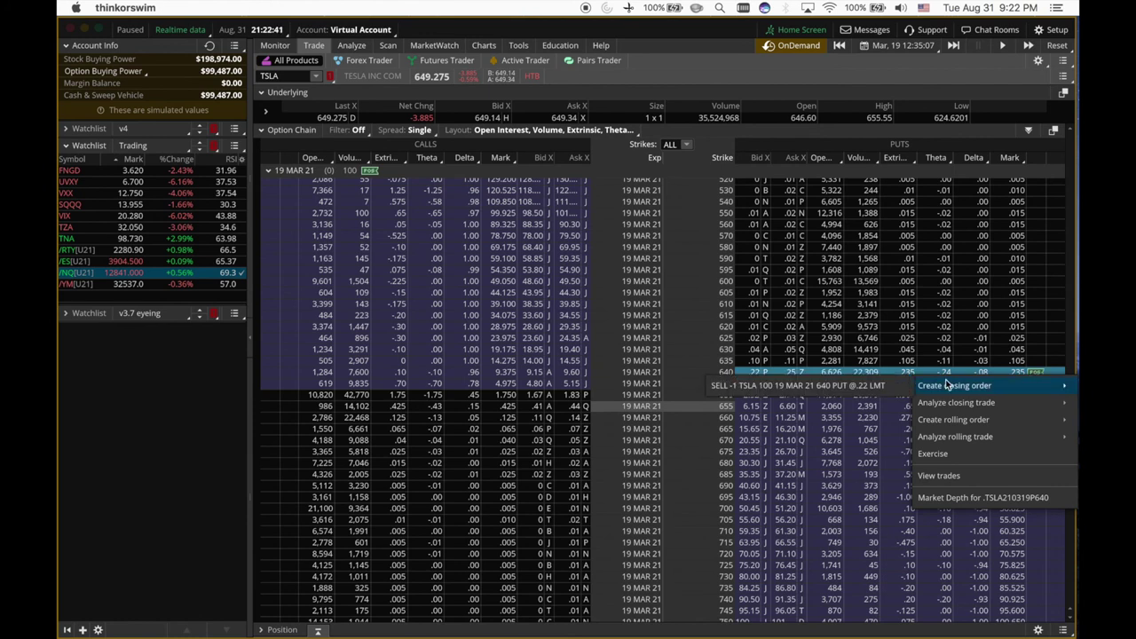
{"action": "left_click", "coordinate": [888, 397]}
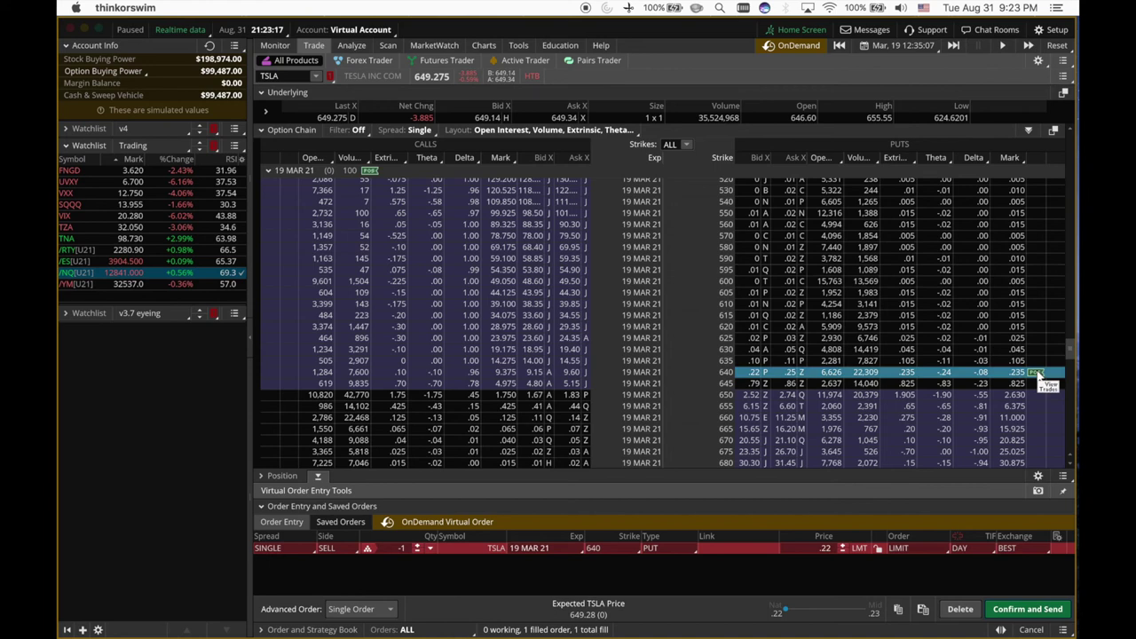
- Leave the replay date unchanged and send the sell order closing the 640 put
{"action": "left_click", "coordinate": [924, 49]}
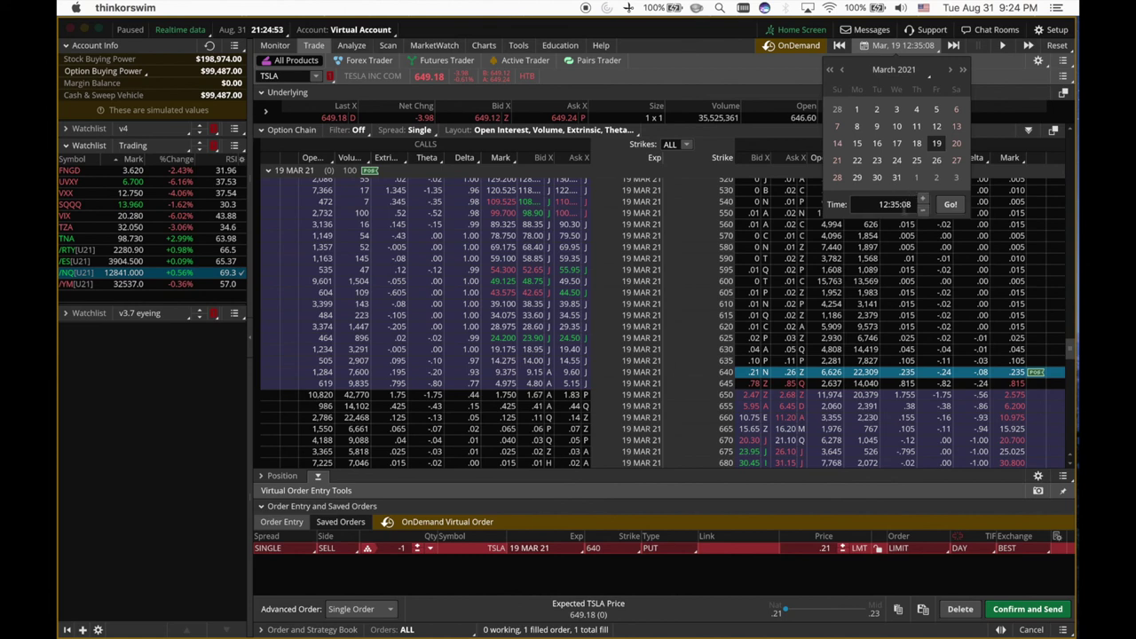
{"action": "left_click", "coordinate": [745, 77]}
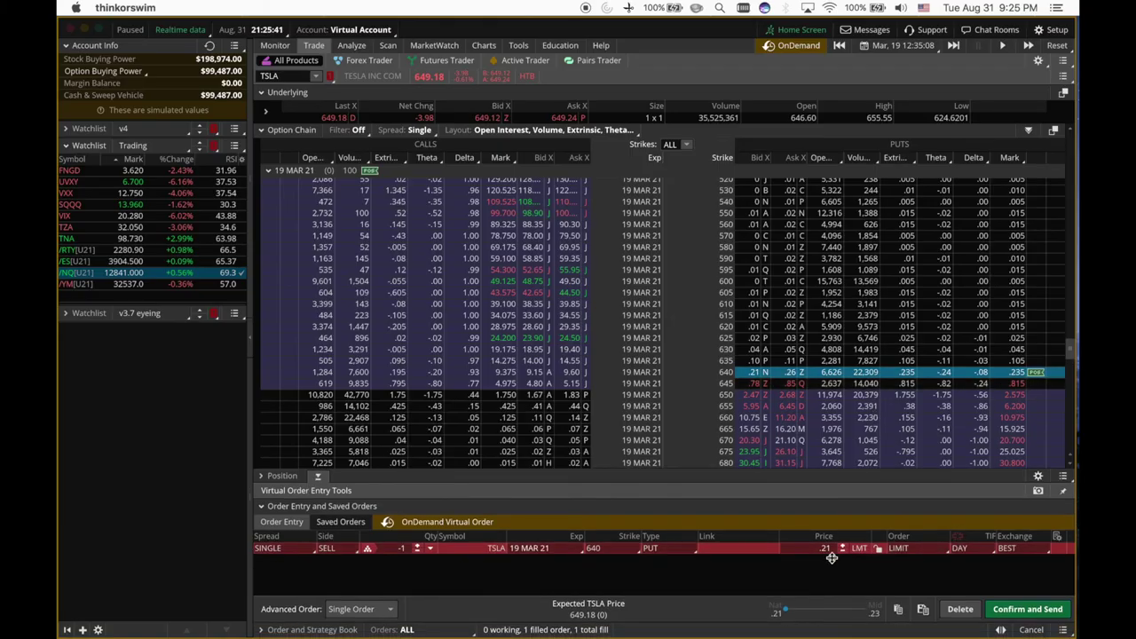
{"action": "left_click", "coordinate": [1034, 610]}
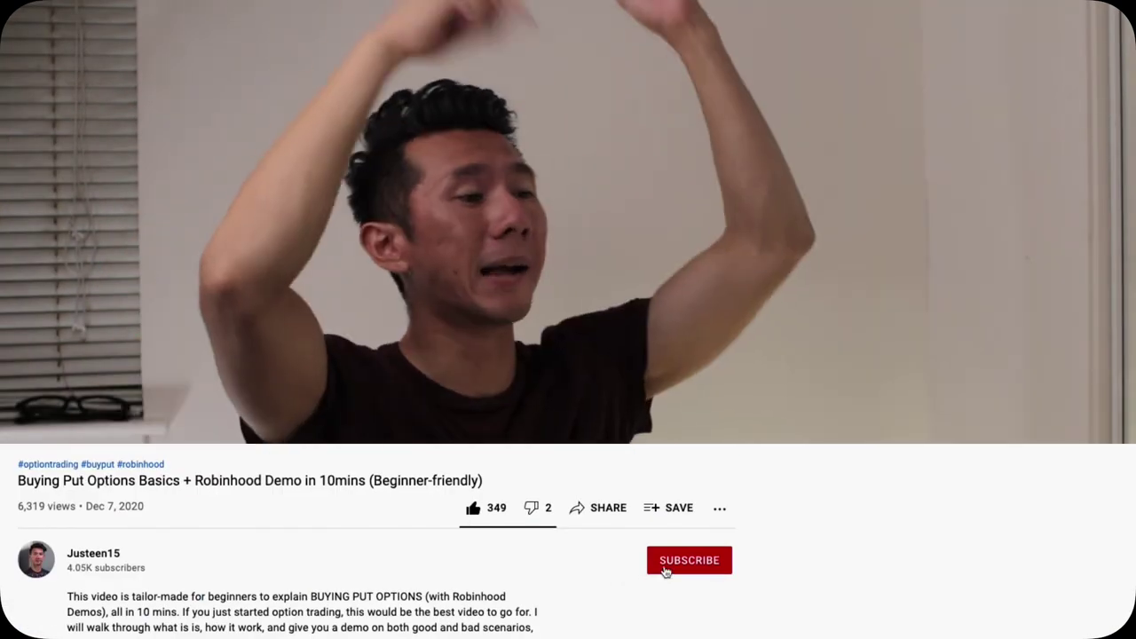
- Subscribe to the channel on YouTube and bring up its All and Personalized notification choices
{"action": "left_click", "coordinate": [666, 571]}
{"action": "left_click", "coordinate": [718, 565]}
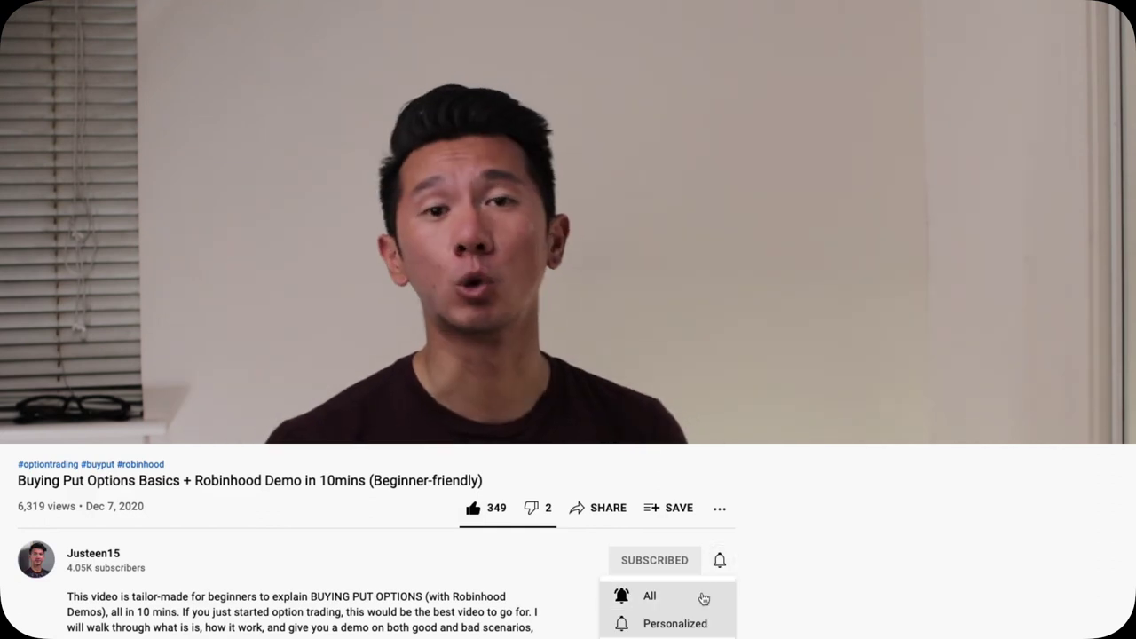